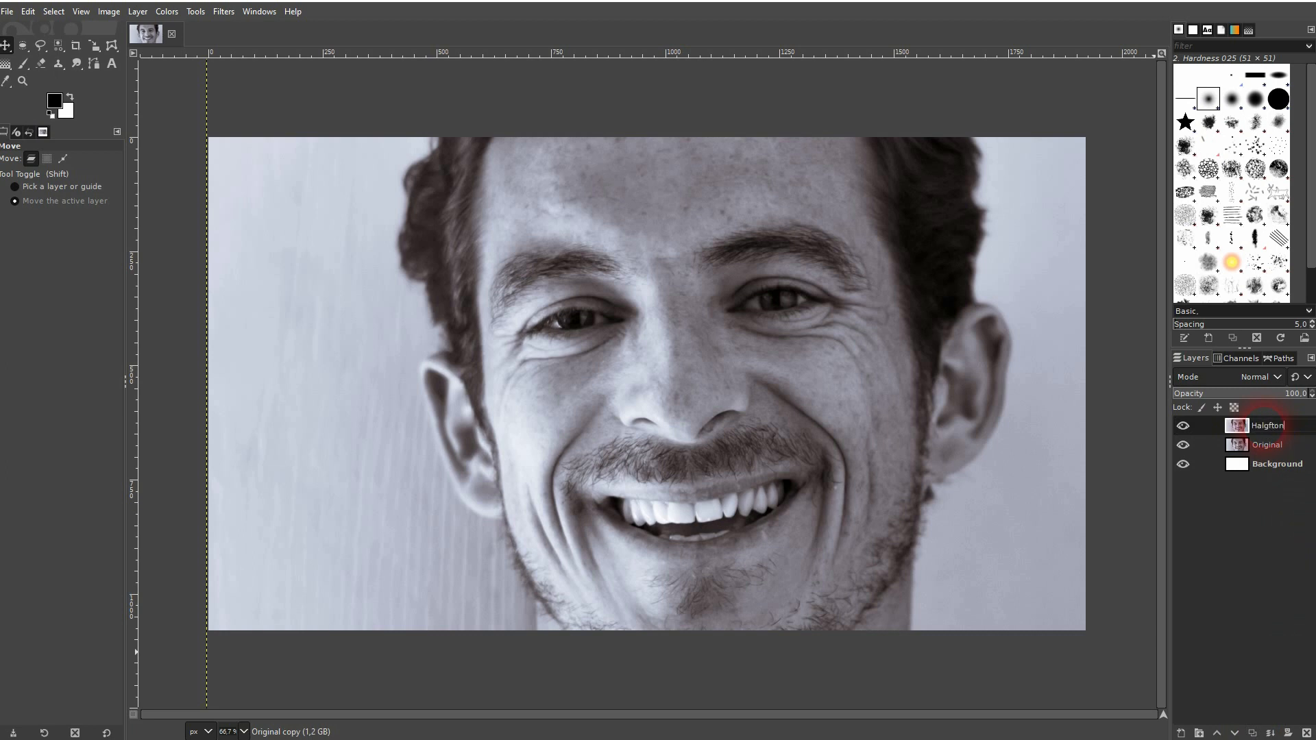
Finish naming the top layer Halftone and open the Newsprint distortion filter on it
key("Return")
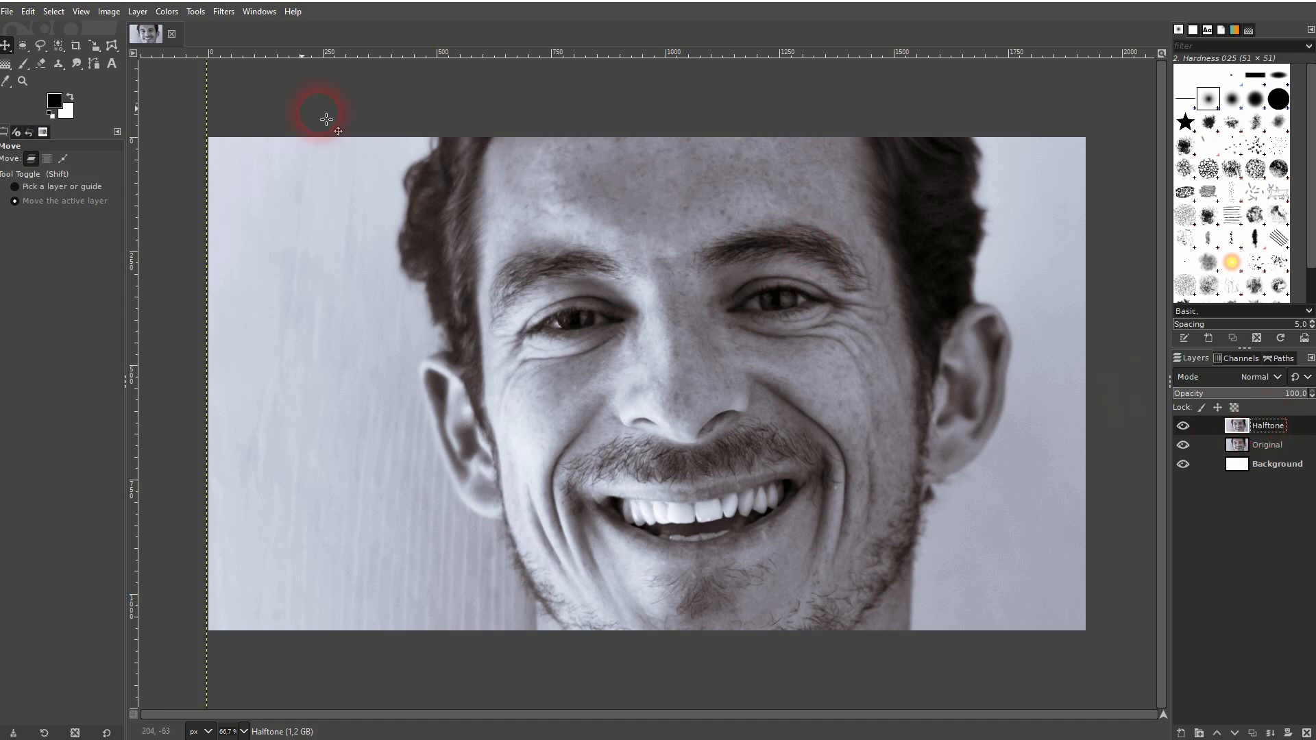
left_click(223, 12)
left_click(312, 145)
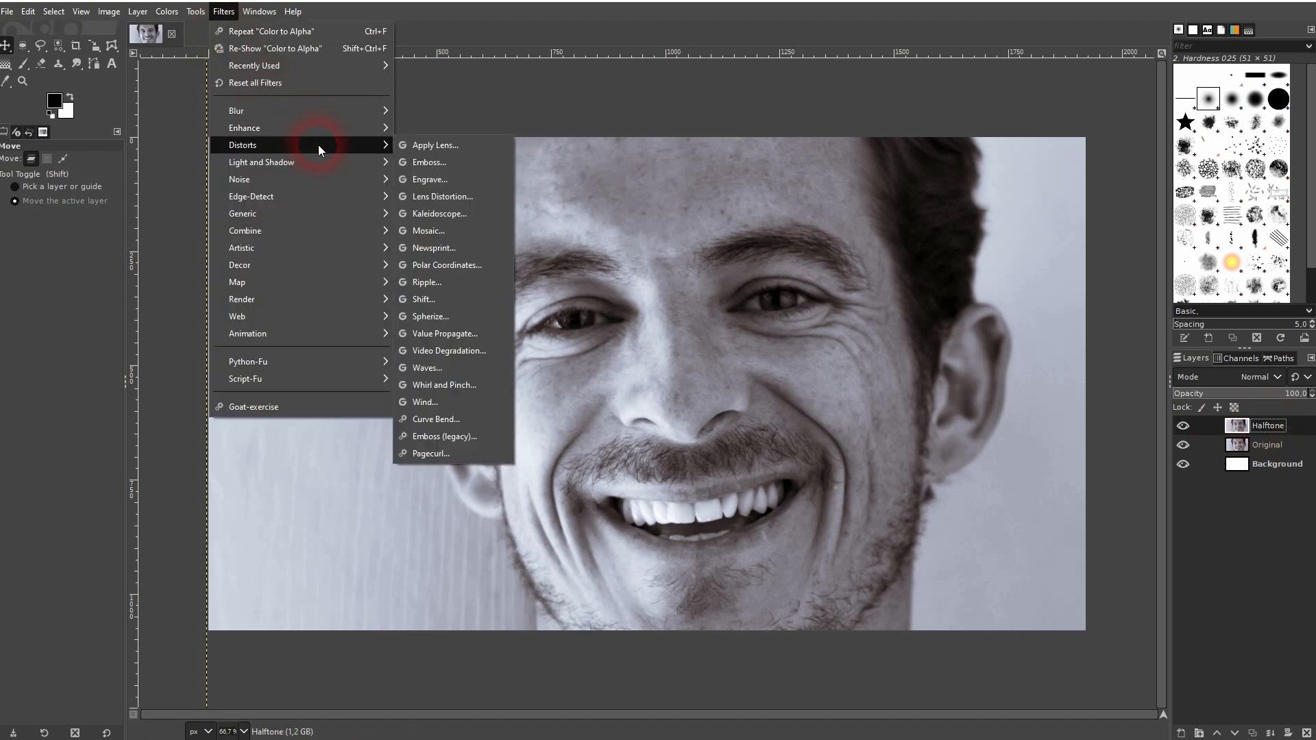
left_click(486, 252)
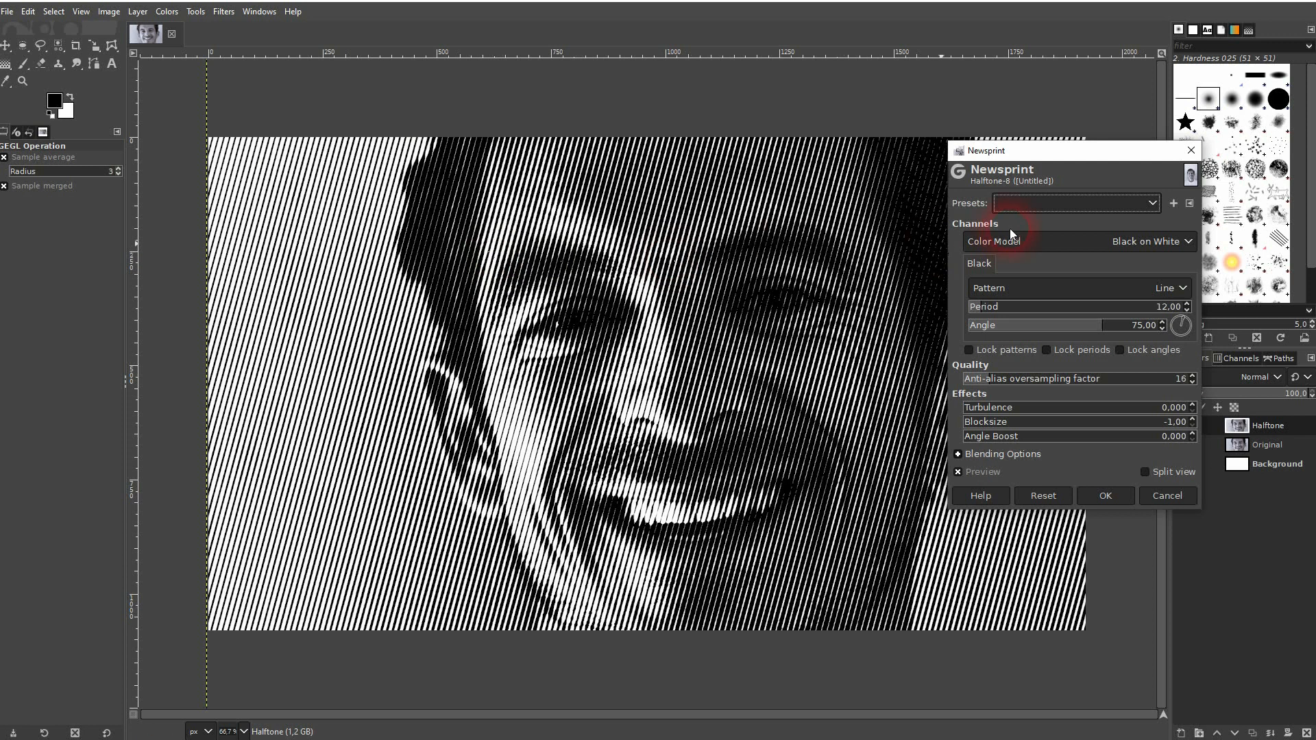
left_click_drag(995, 148, 1089, 106)
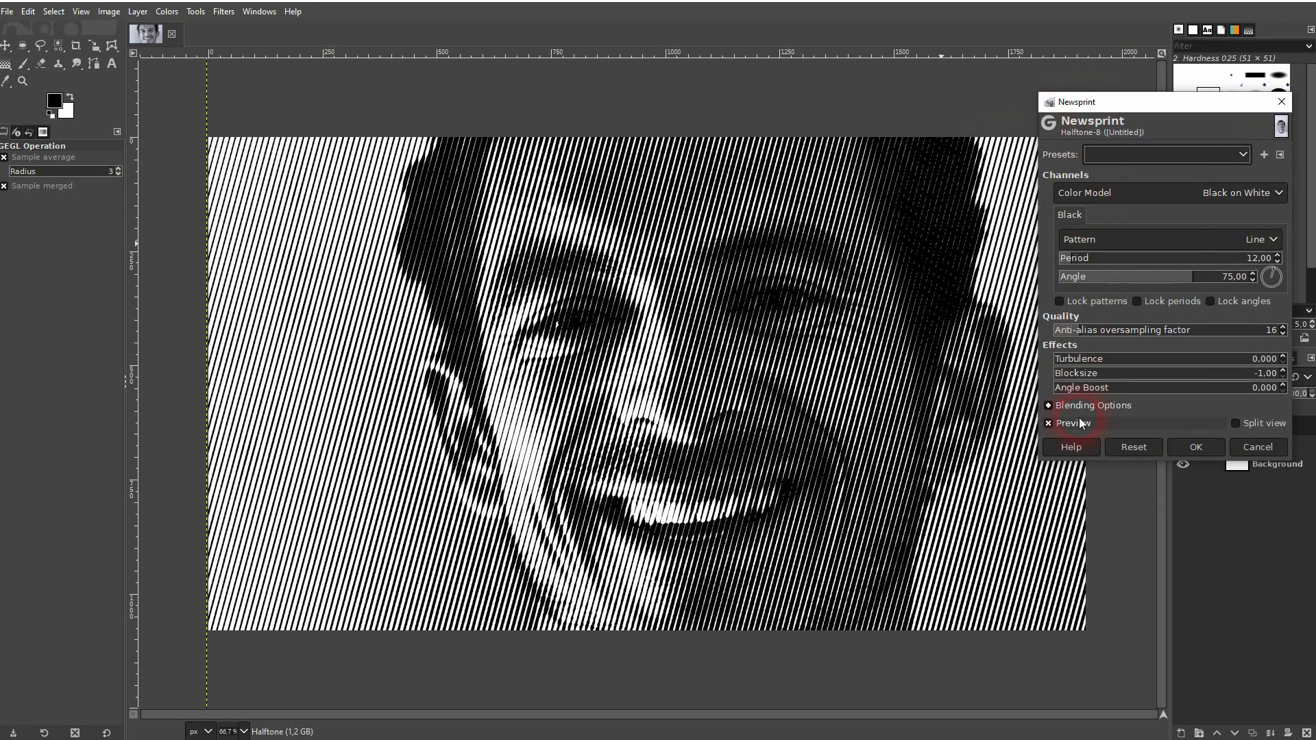
Toggle the Newsprint preview off and on, and set the halftone pattern to Circle
left_click(1068, 425)
left_click(1067, 425)
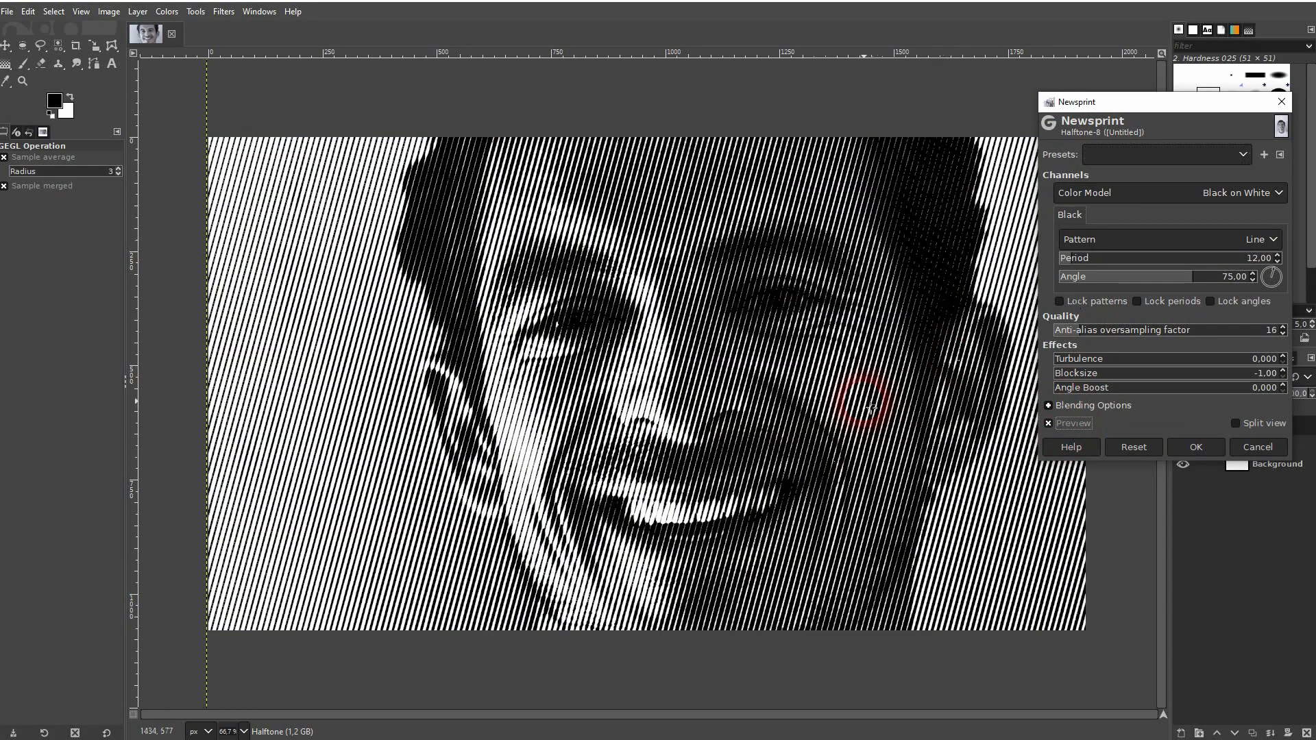
left_click(1265, 239)
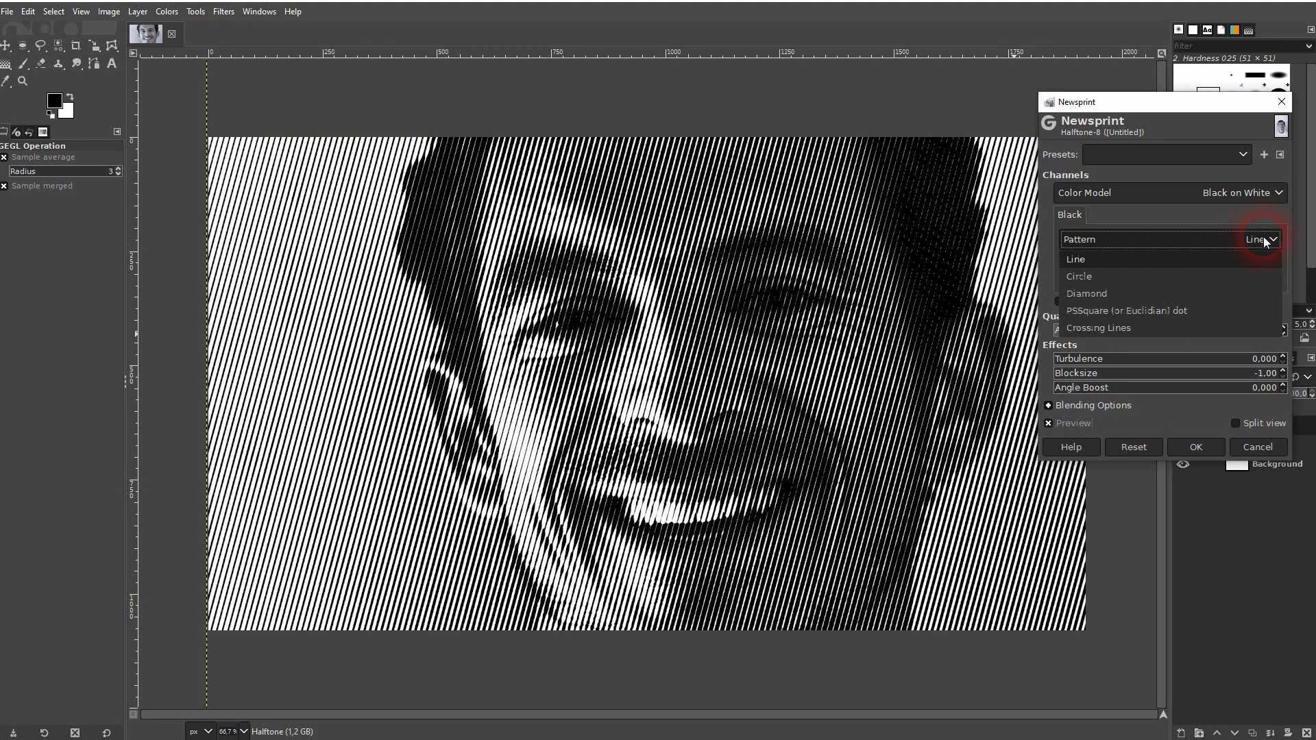
left_click(1146, 276)
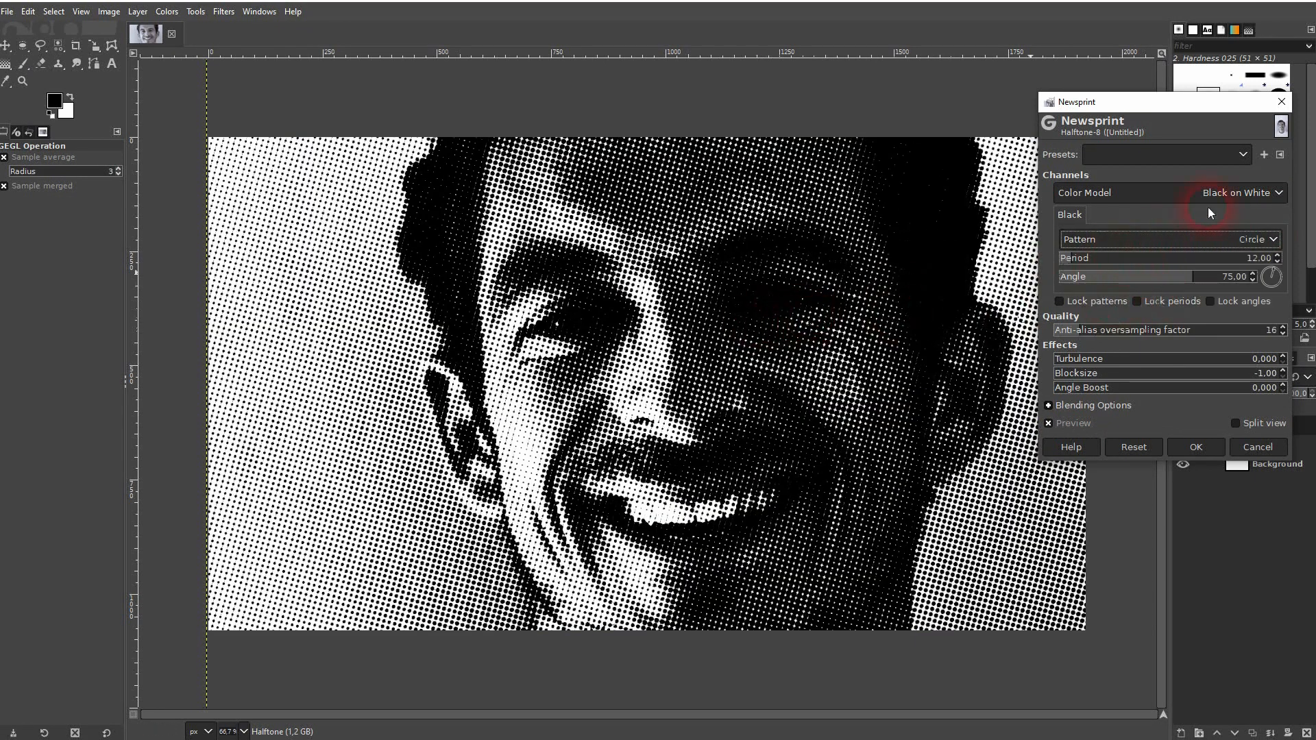
Try alternative color models, including RGB and White on Black, and return to Black on White
left_click(1259, 195)
left_click(1187, 239)
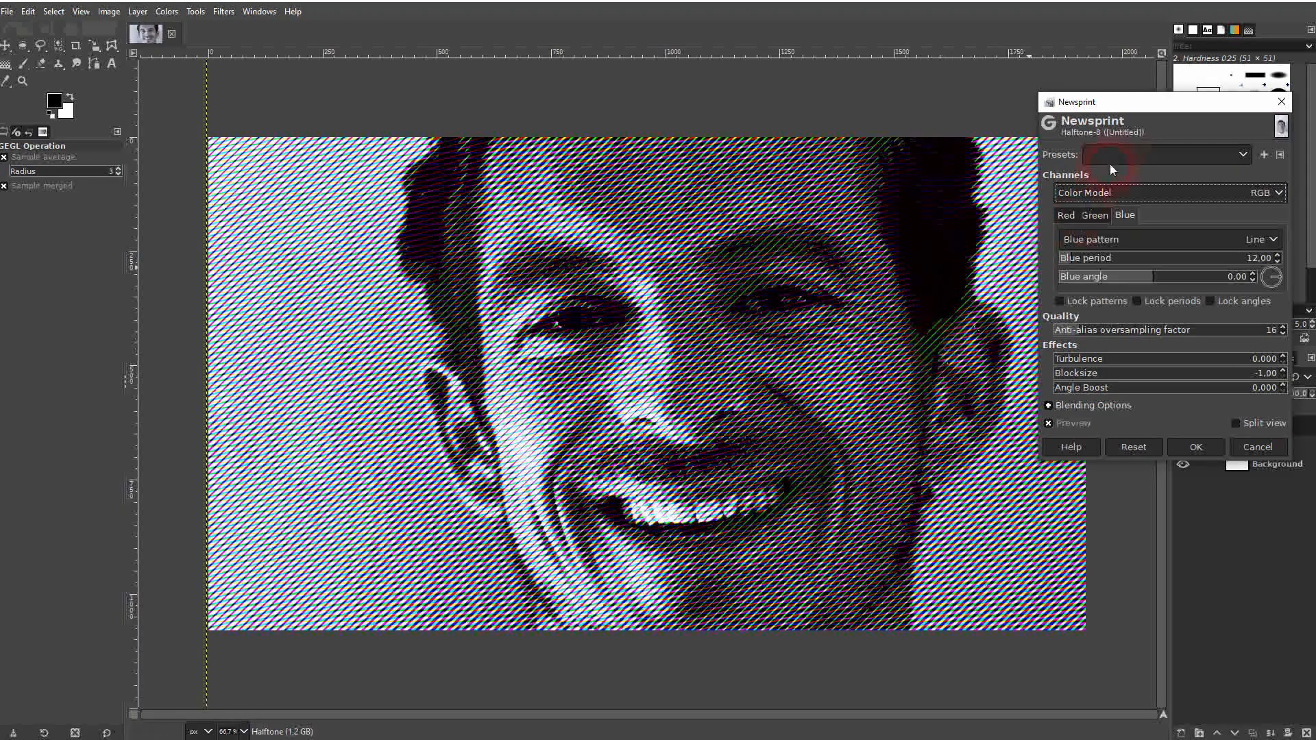
left_click(1104, 195)
left_click(1083, 262)
left_click(1101, 193)
left_click(1095, 231)
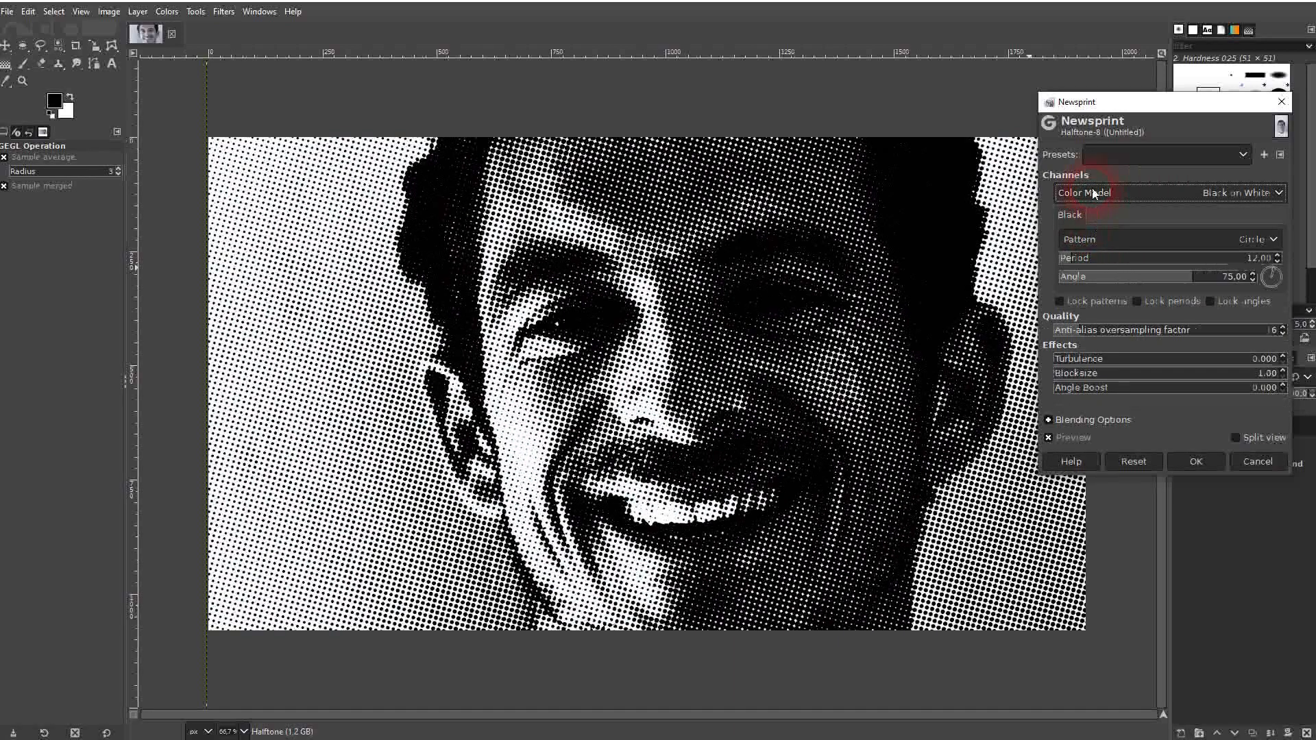
left_click(1094, 194)
left_click(1091, 213)
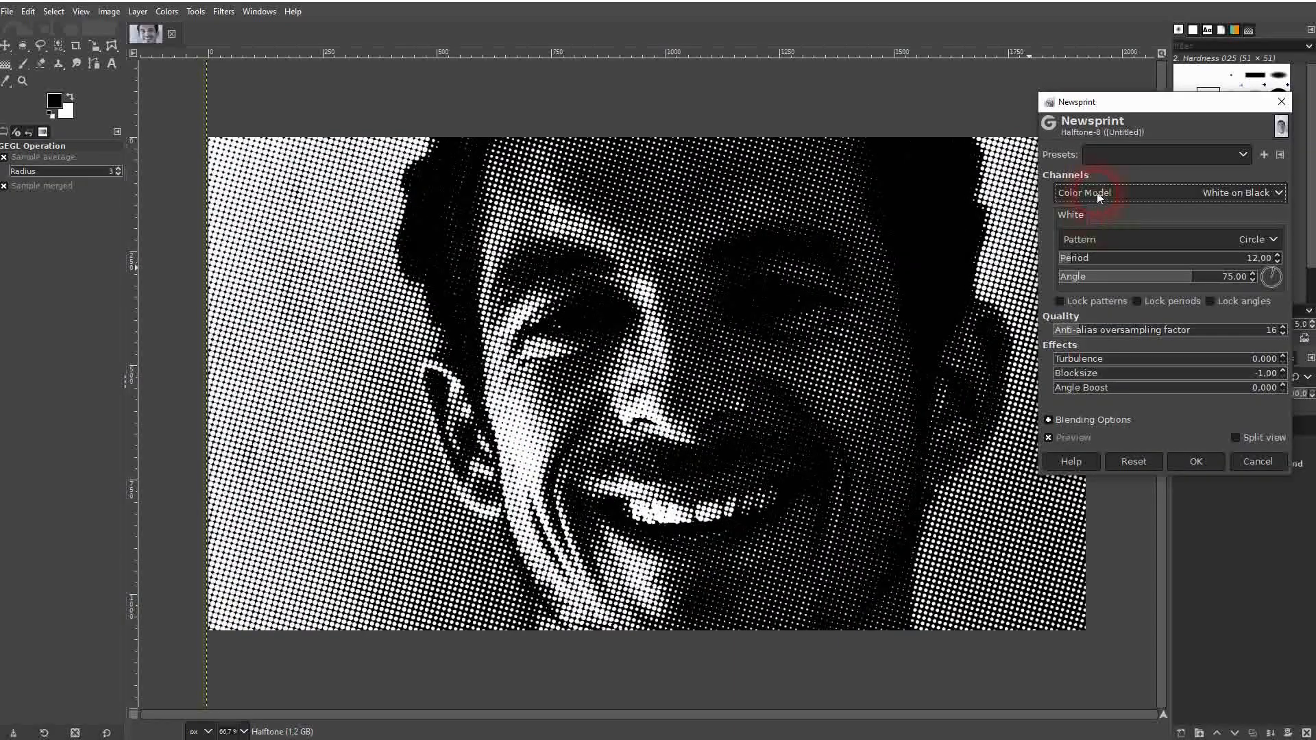
left_click(1095, 196)
left_click(1113, 232)
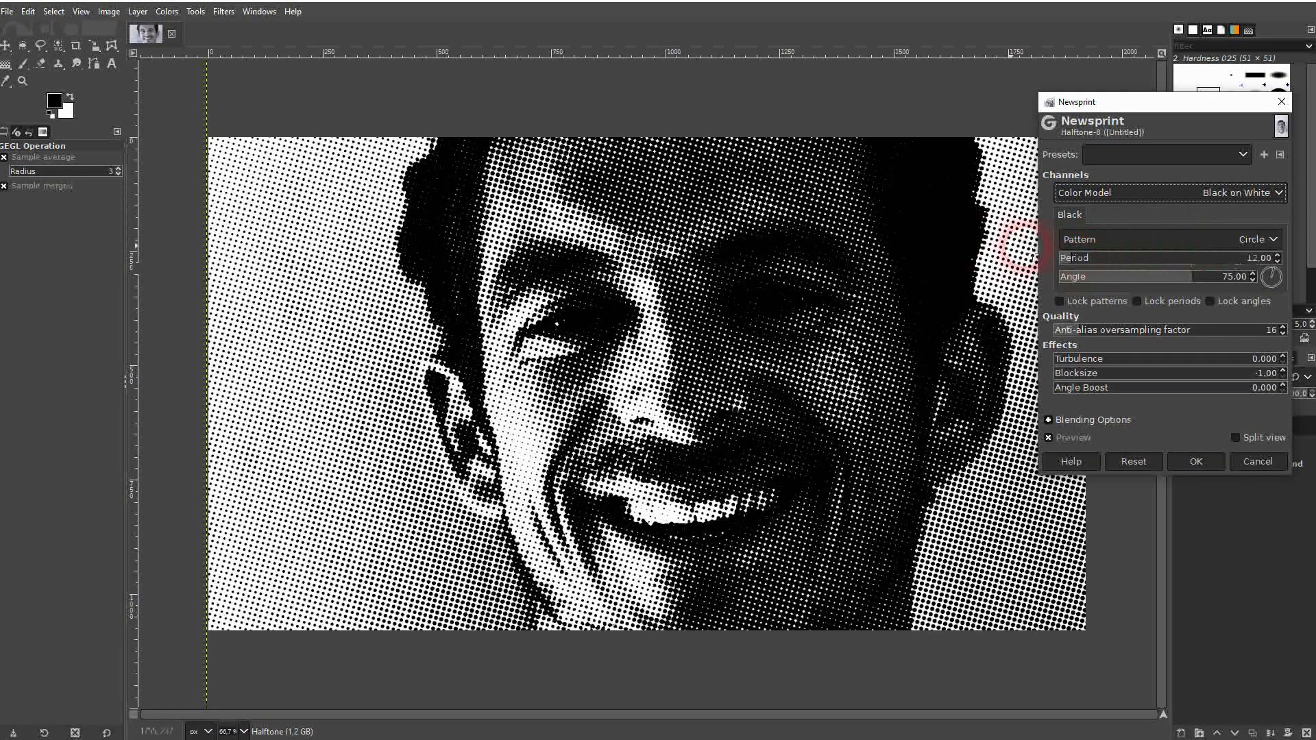
Try smaller and larger halftone dot sizes and set the pattern period to 14.46
left_click(1117, 258)
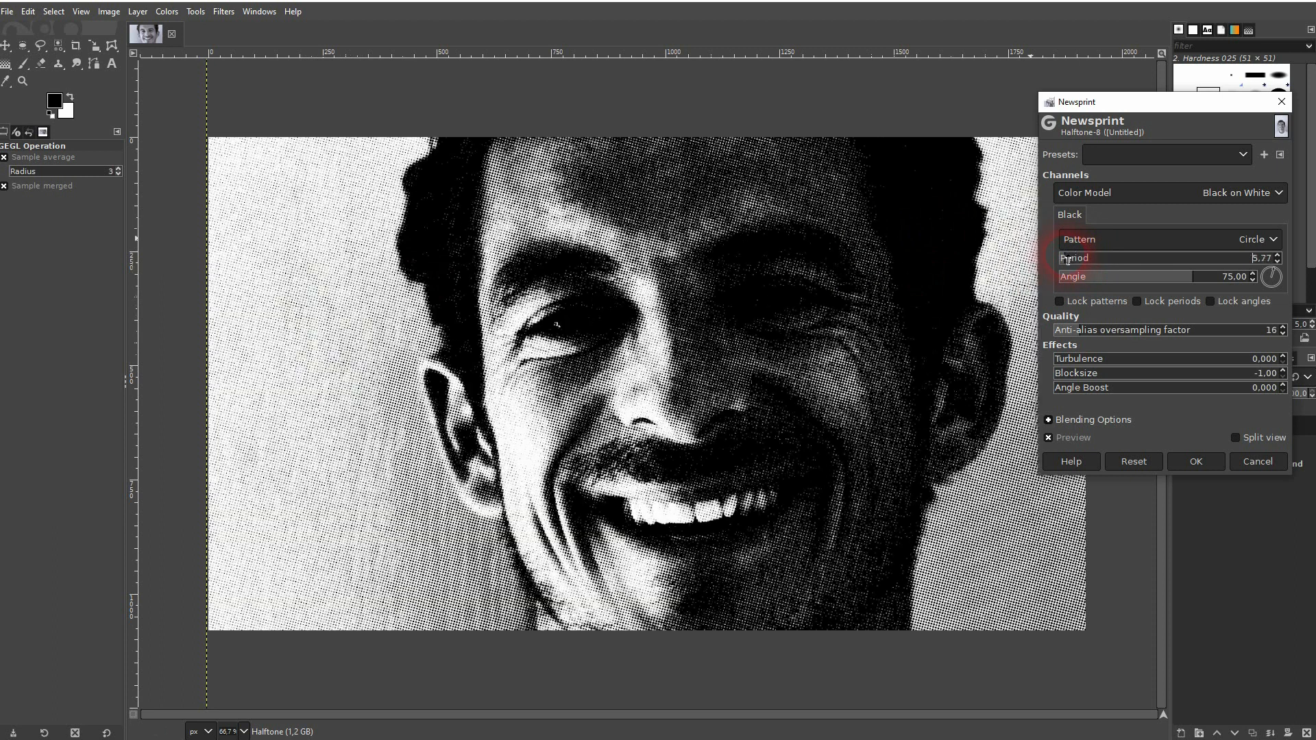
left_click(1066, 259)
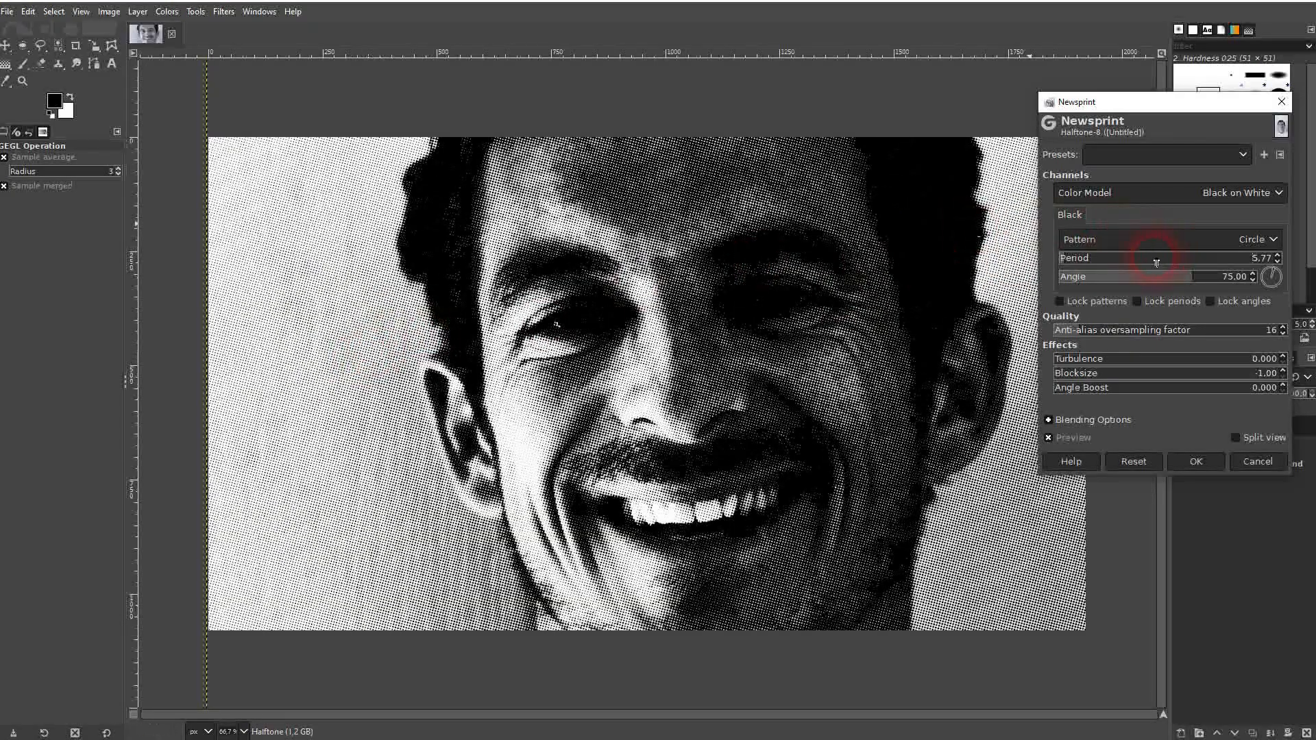
left_click(1154, 261)
left_click_drag(1126, 260, 1067, 259)
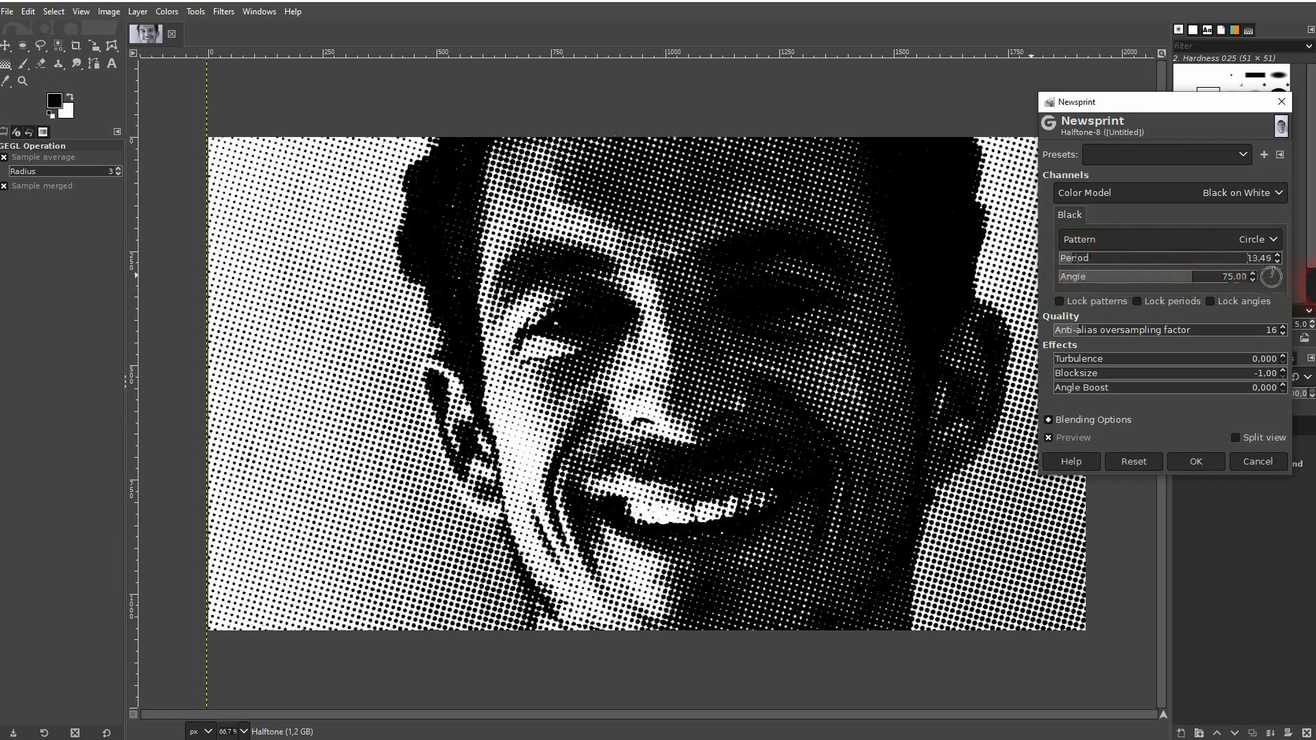
left_click(1276, 261)
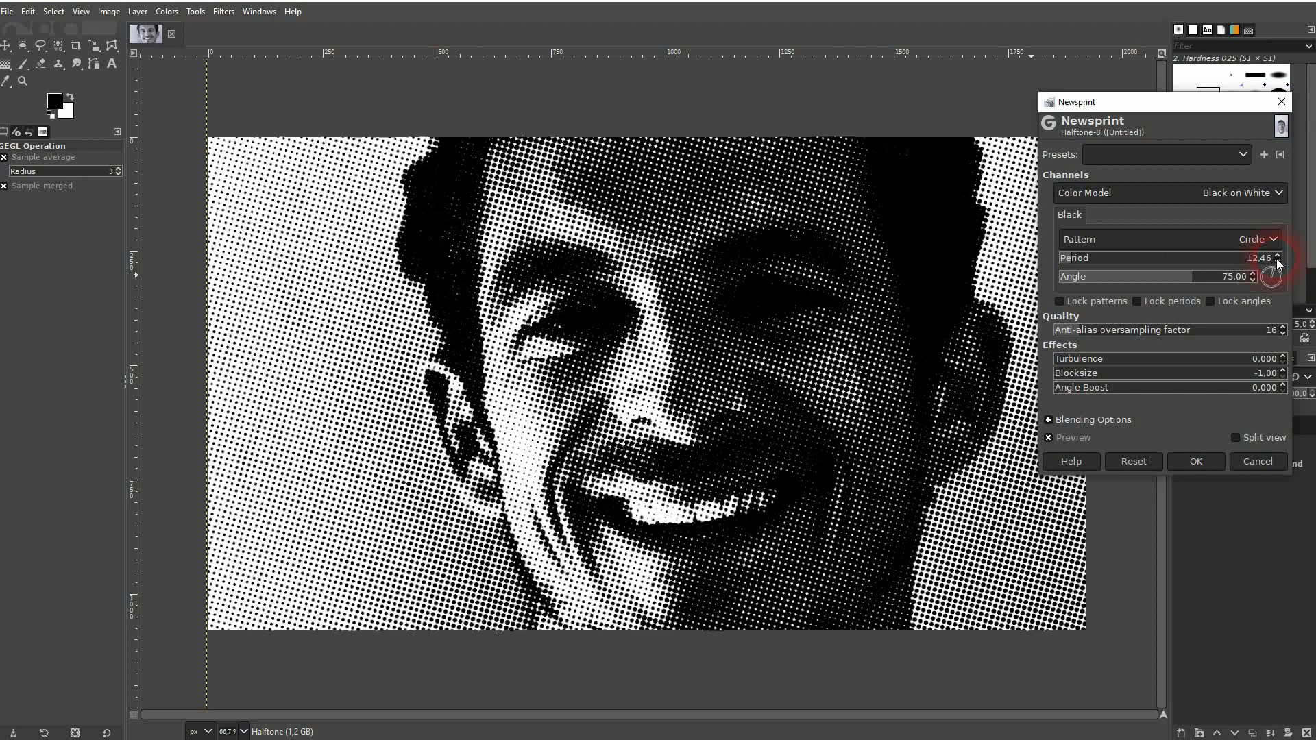
left_click(1277, 255)
left_click(1278, 254)
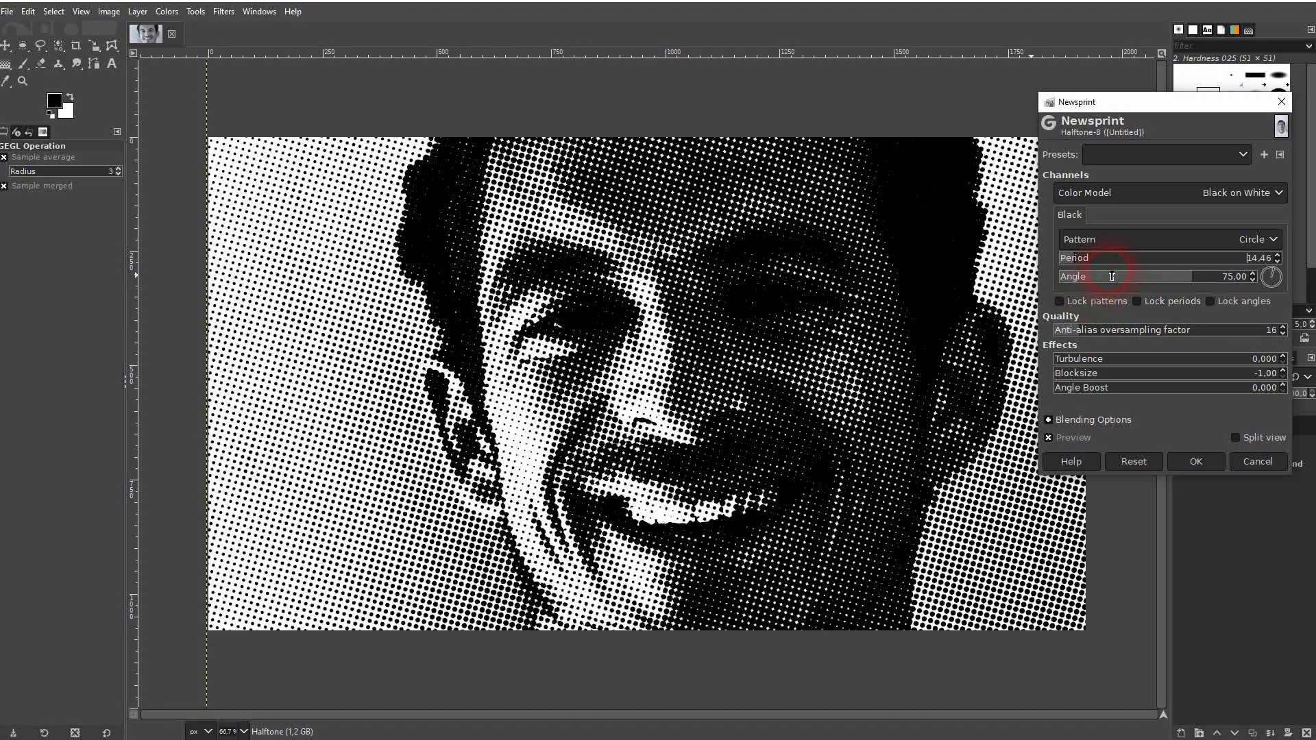
Try different rotations of the dot pattern, including 9.13 and 76.96, and set the angle back to 75
left_click_drag(1219, 288, 1096, 283)
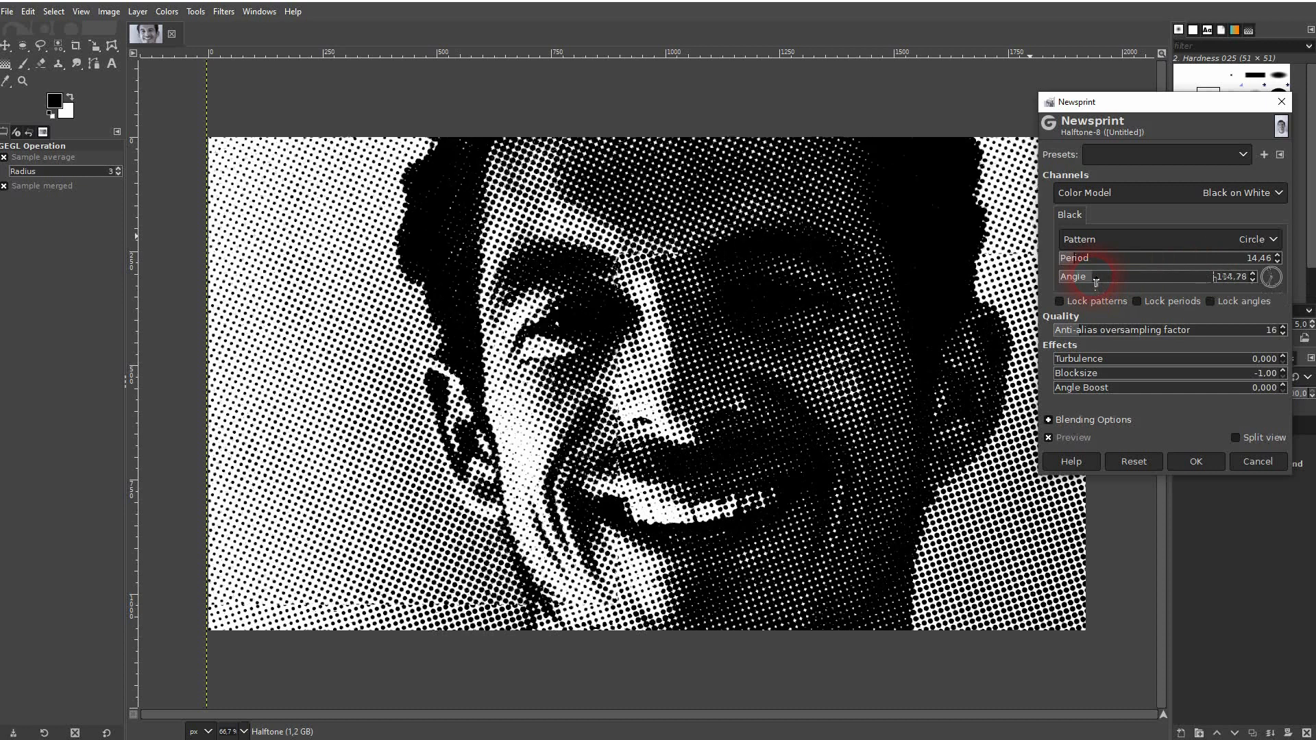
left_click(1143, 273)
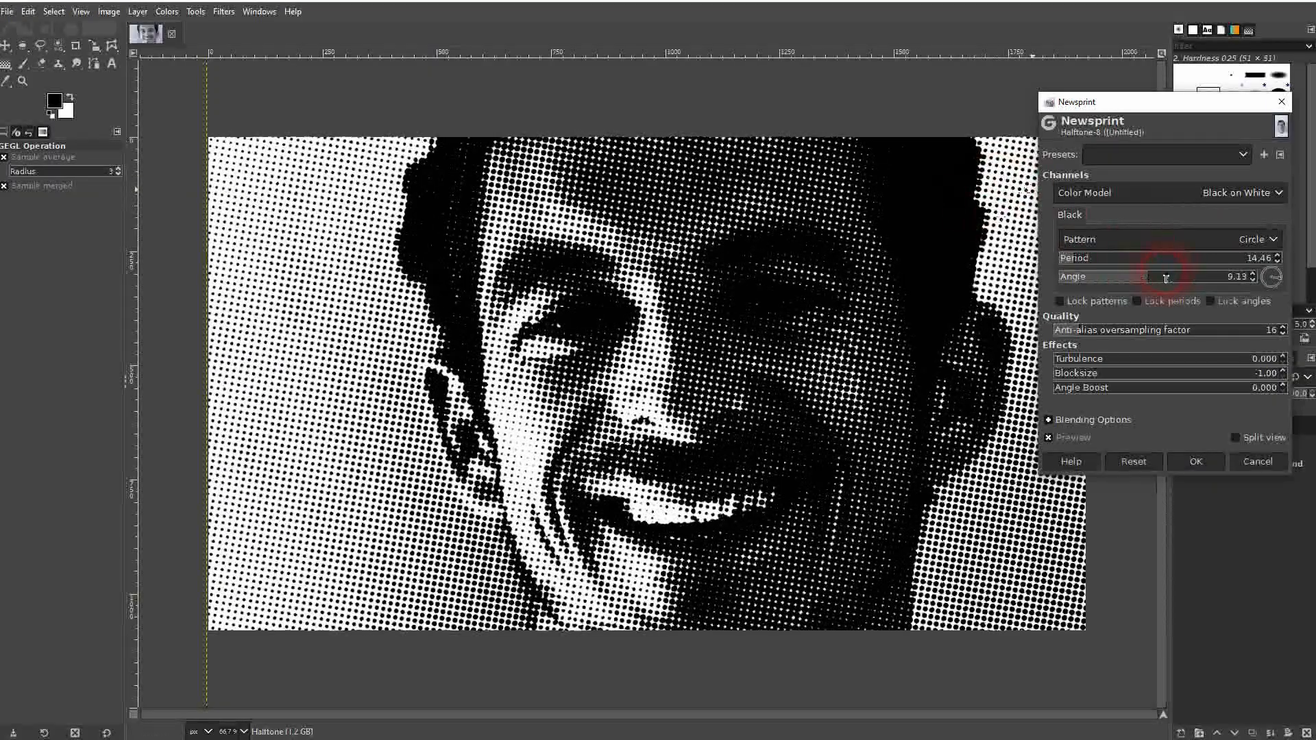
left_click_drag(1159, 277, 1185, 282)
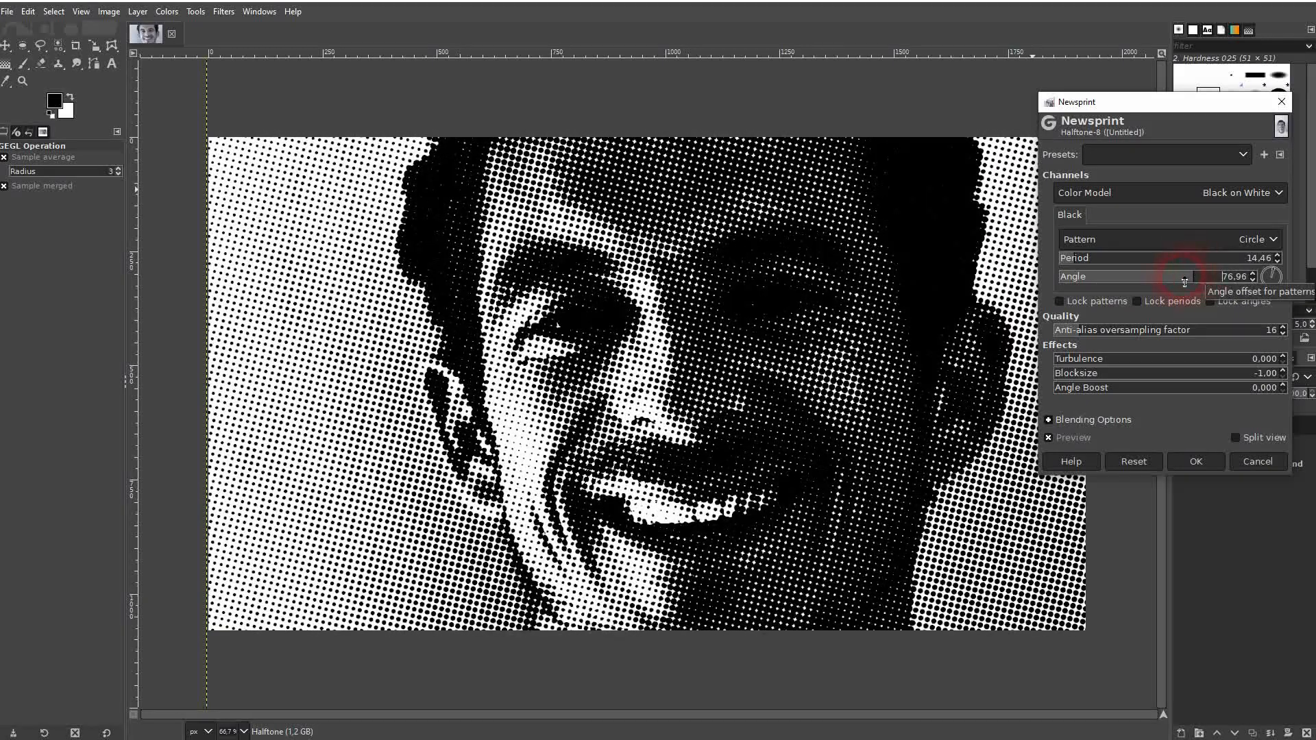
left_click(1230, 277)
type("75")
key("Delete")
key("Delete")
key("Delete")
key("Delete")
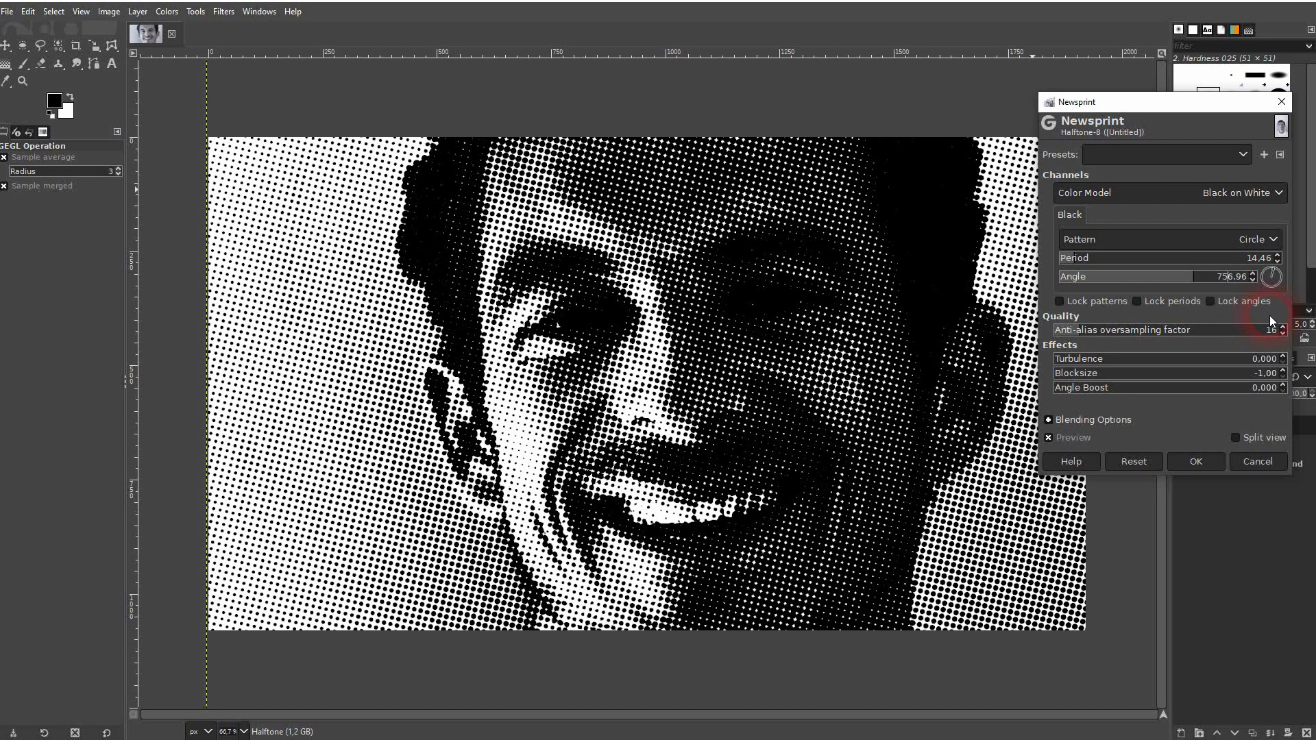
key("Return")
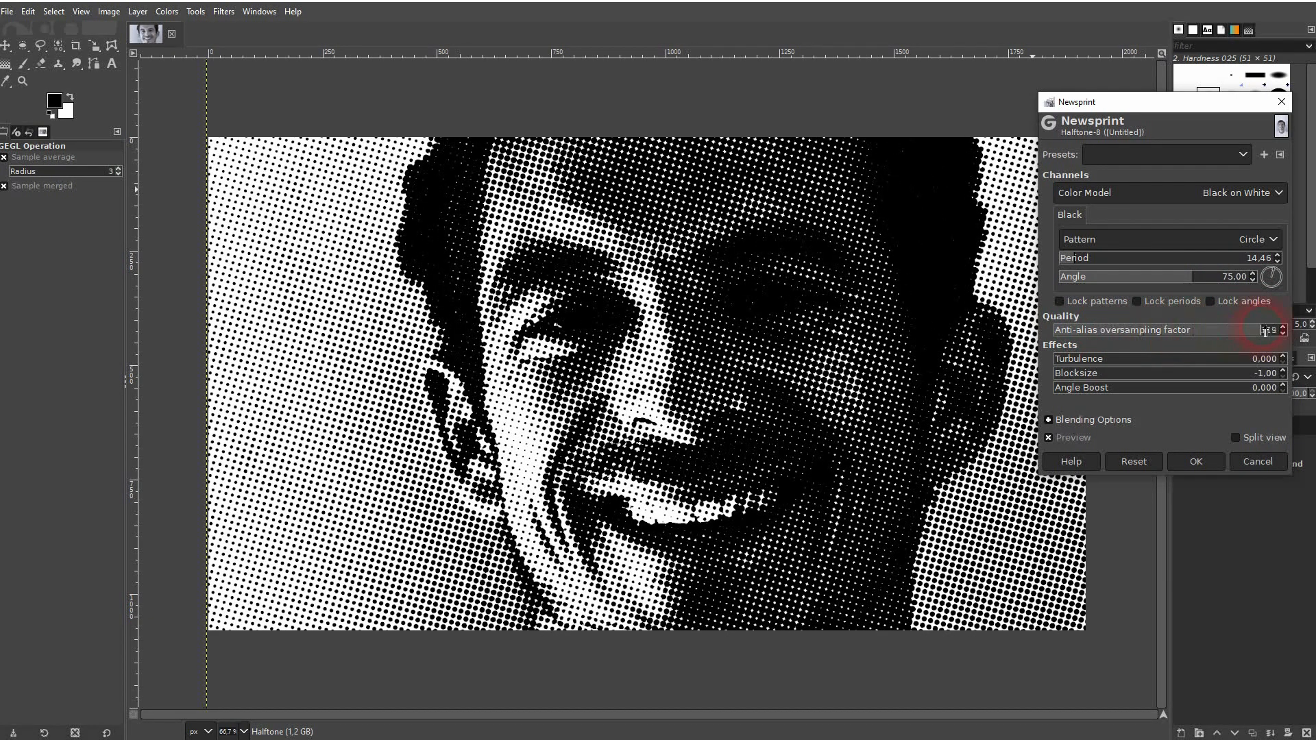
Try other anti-alias oversampling factors and turbulence up to 0.811, restoring them to 16 and 0
left_click(1070, 331)
left_click_drag(1073, 332, 1077, 329)
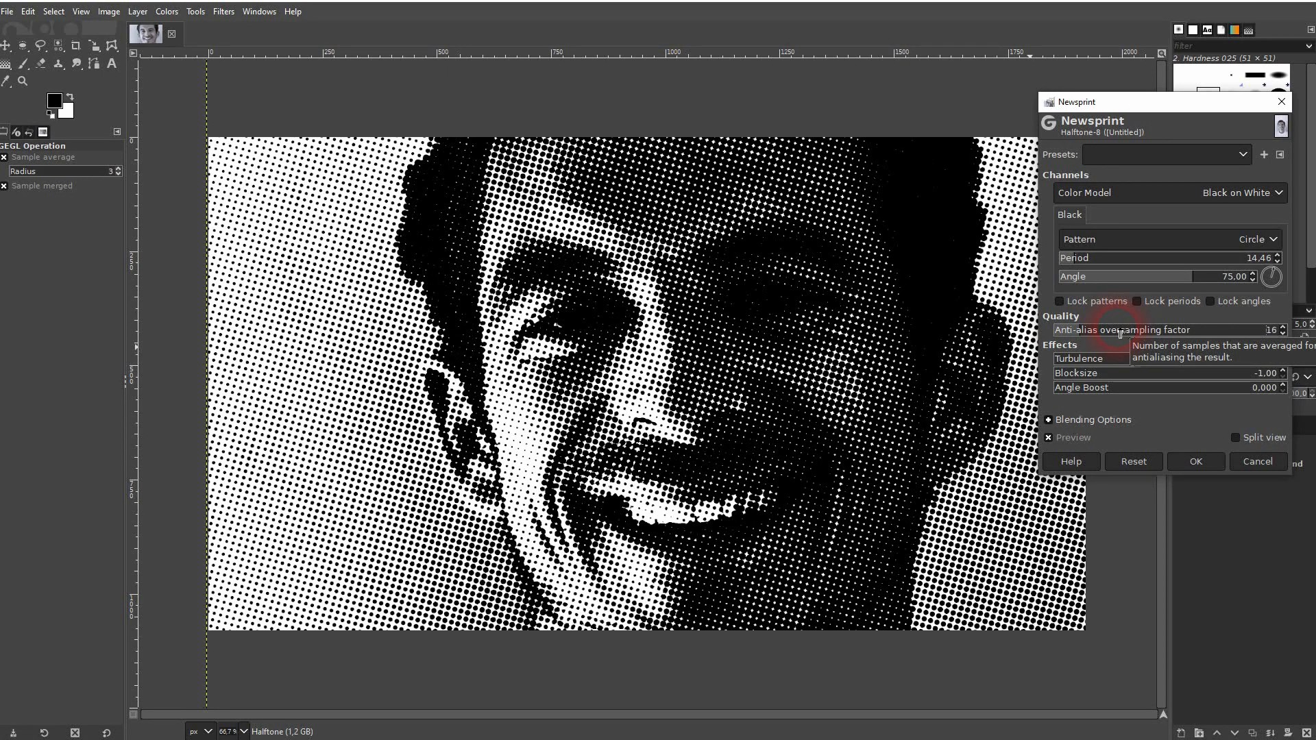
left_click(1082, 359)
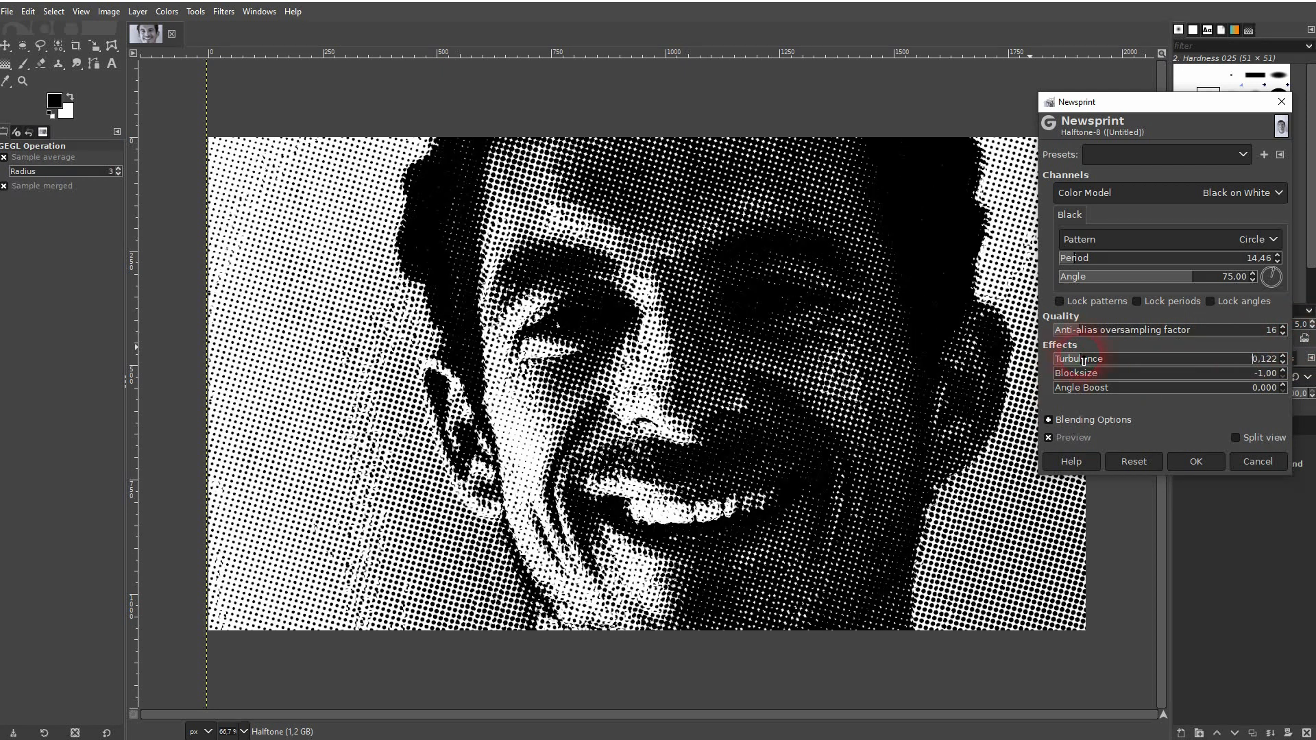
left_click(1237, 357)
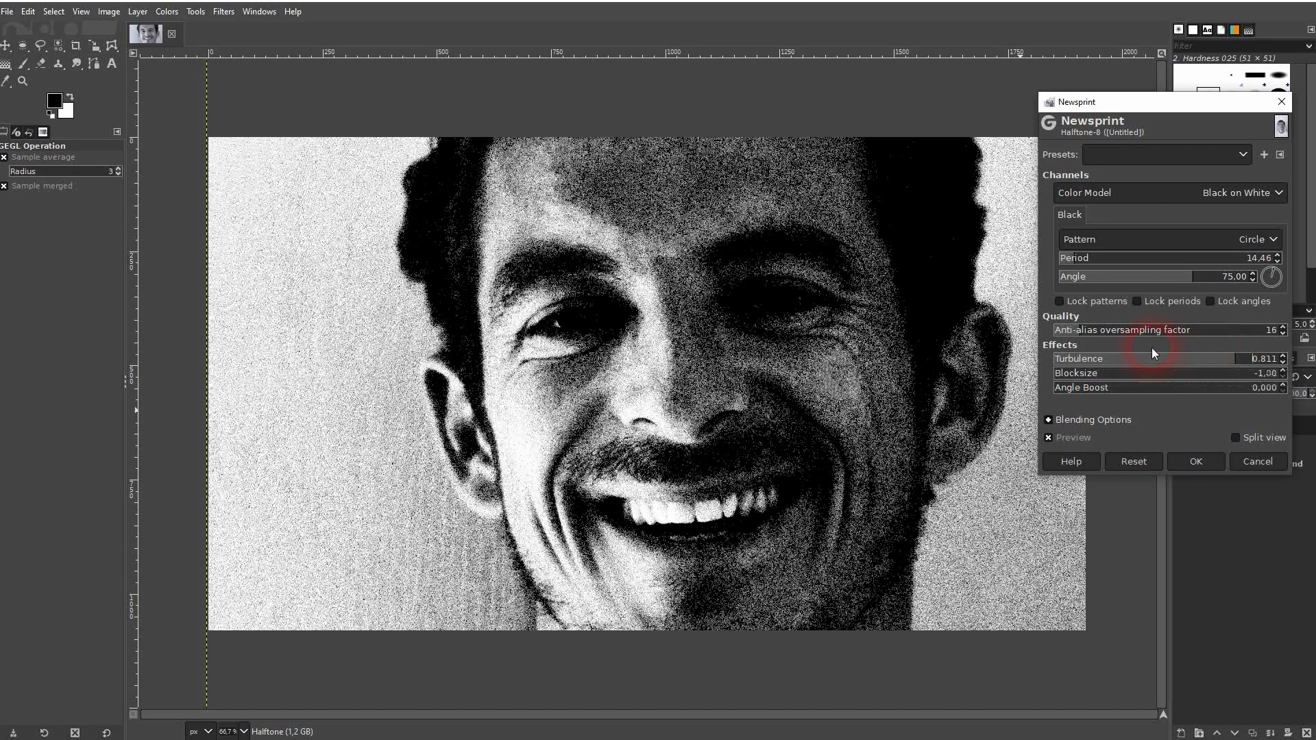
left_click_drag(1067, 359, 1056, 359)
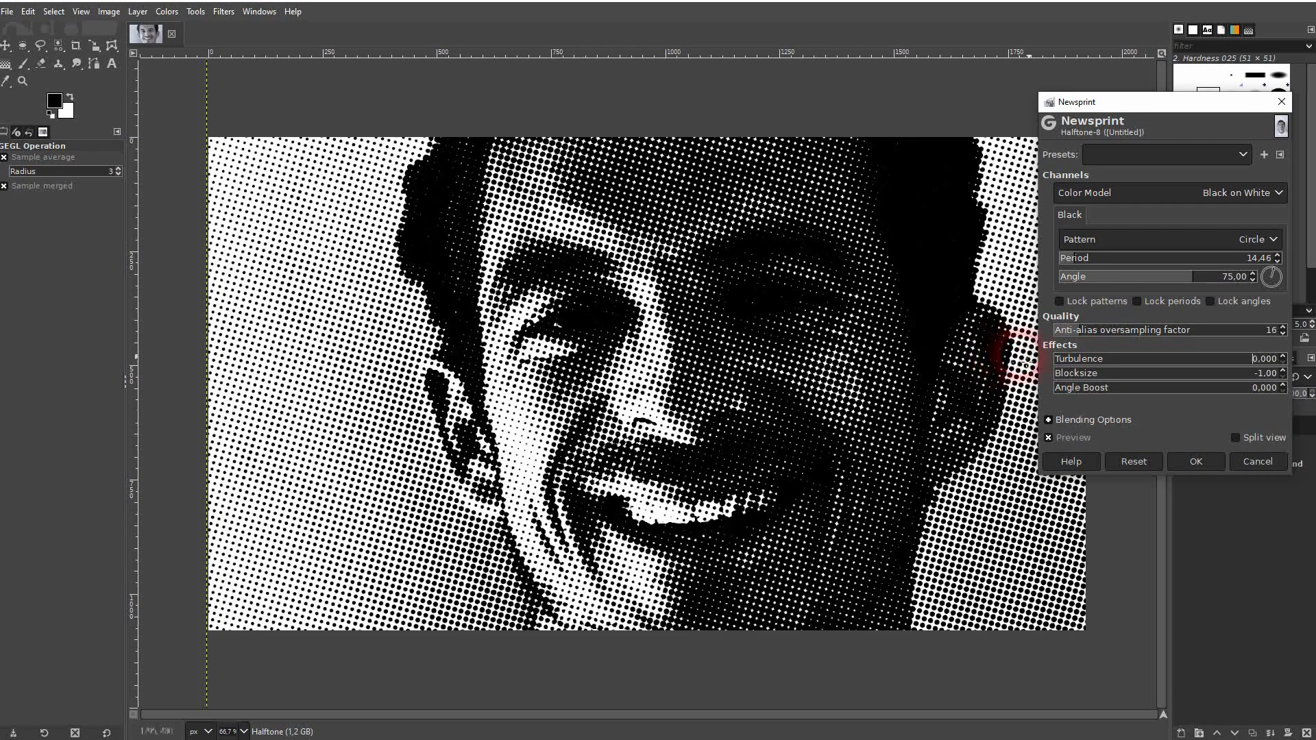
Try block sizes up to 63.80 and the angle boost, restoring them to -1 and 0
left_click(1161, 374)
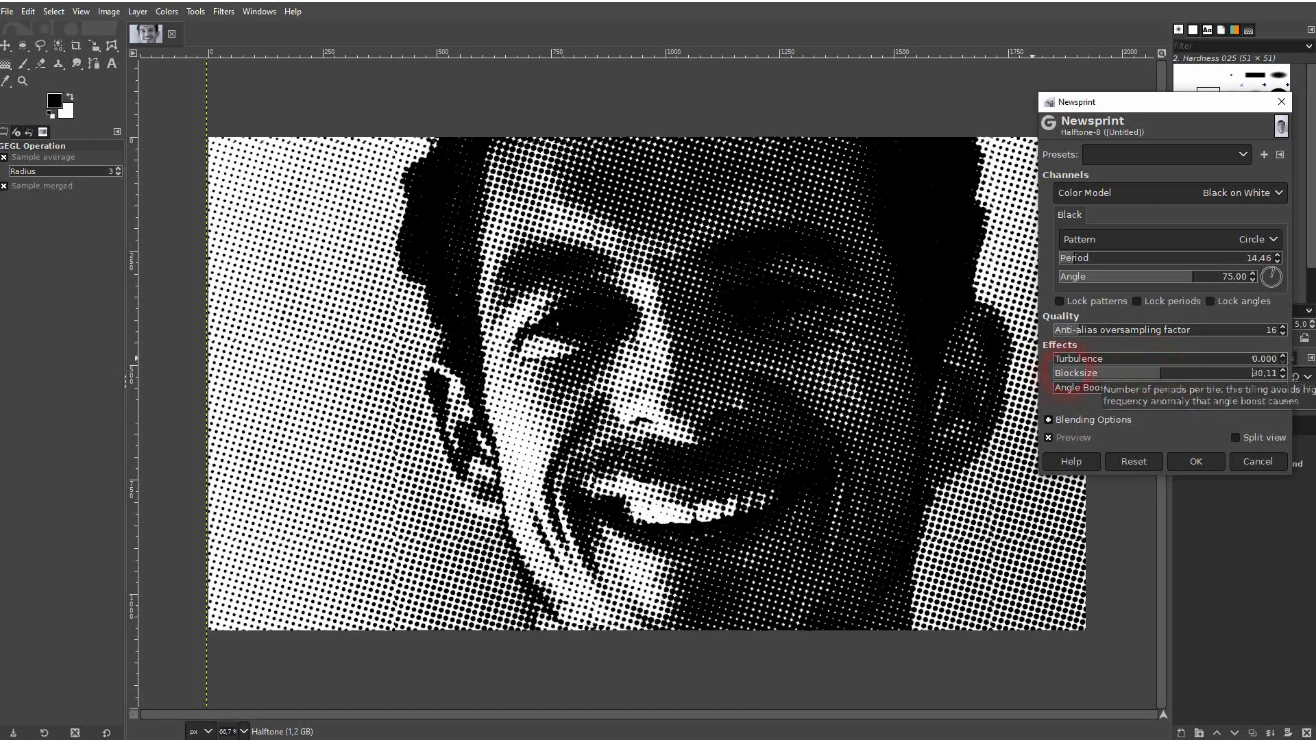
left_click(1242, 376)
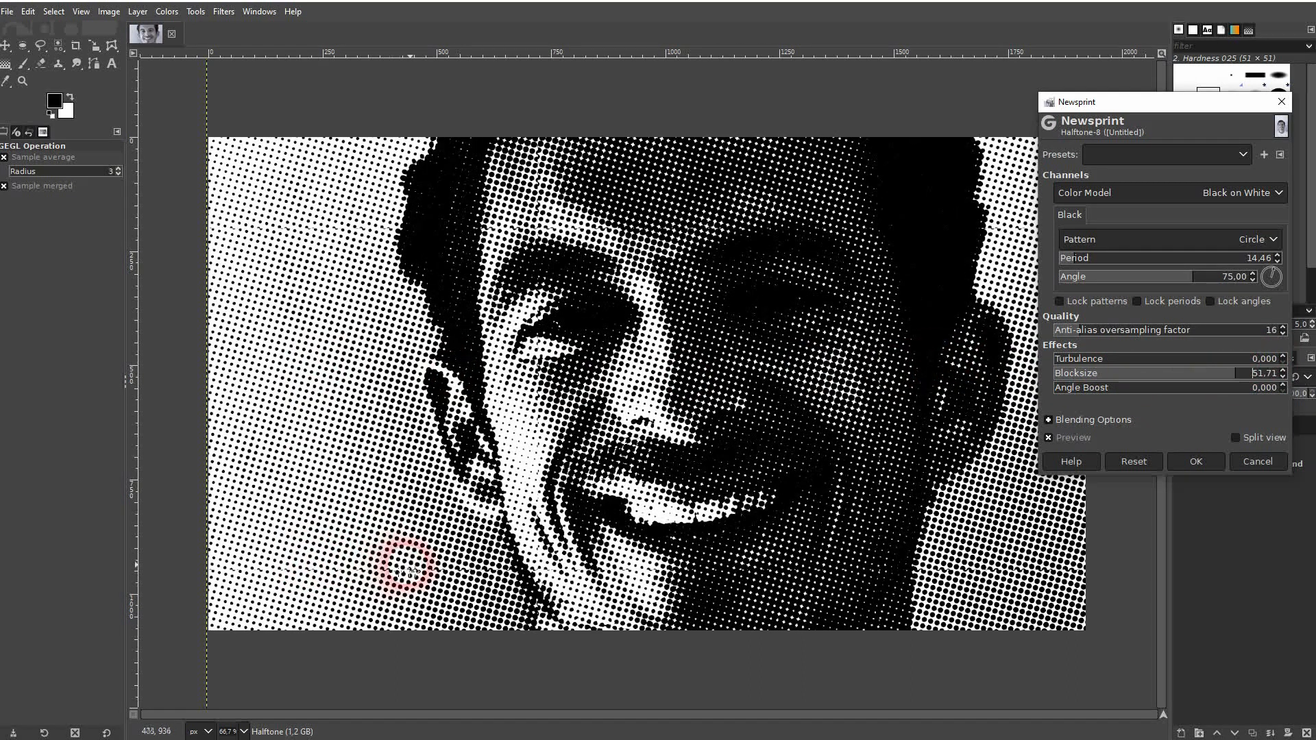
left_click_drag(1241, 381, 1281, 375)
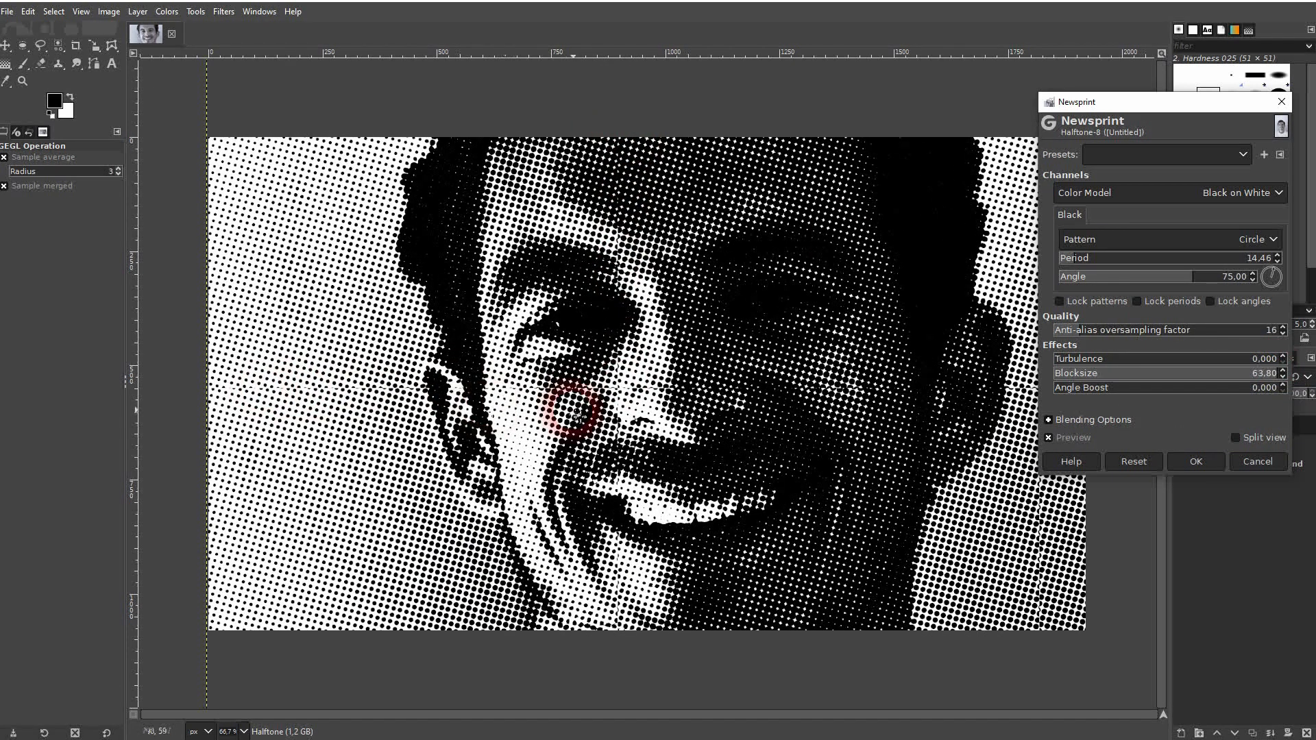
left_click_drag(1114, 376, 969, 367)
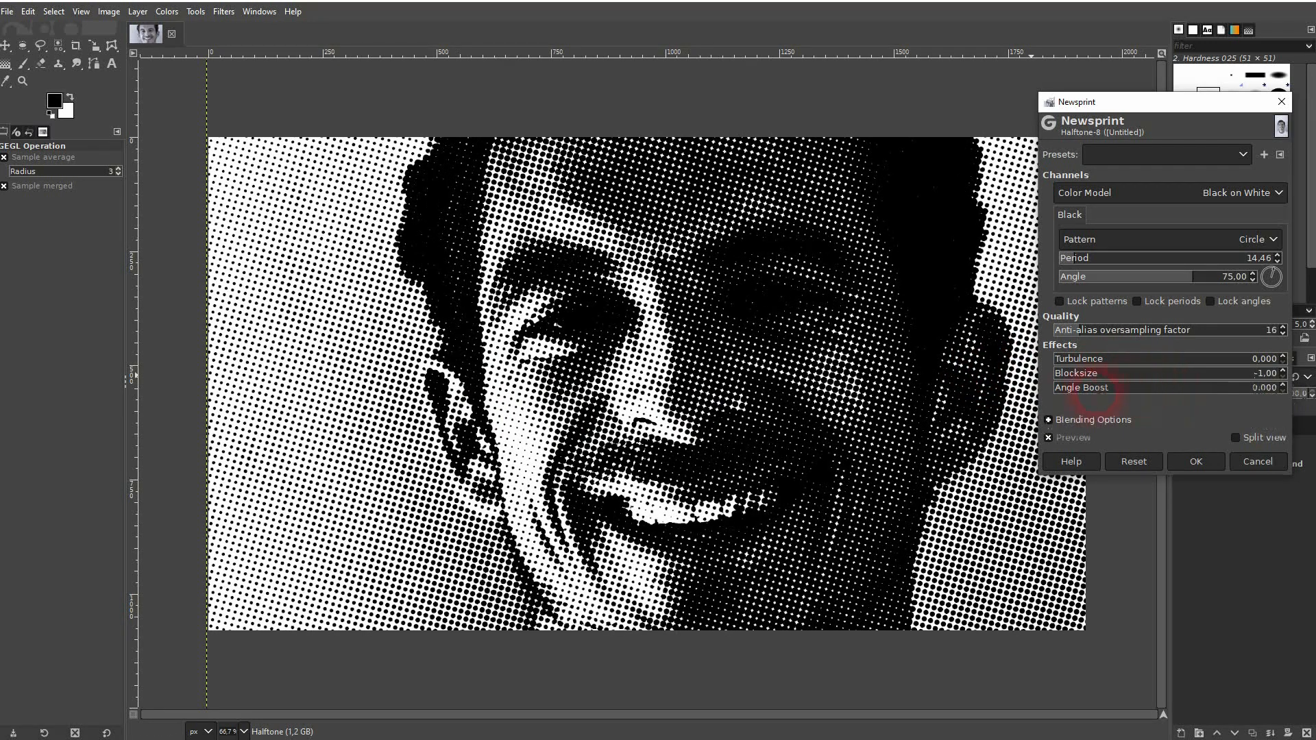
left_click_drag(1121, 390, 1000, 396)
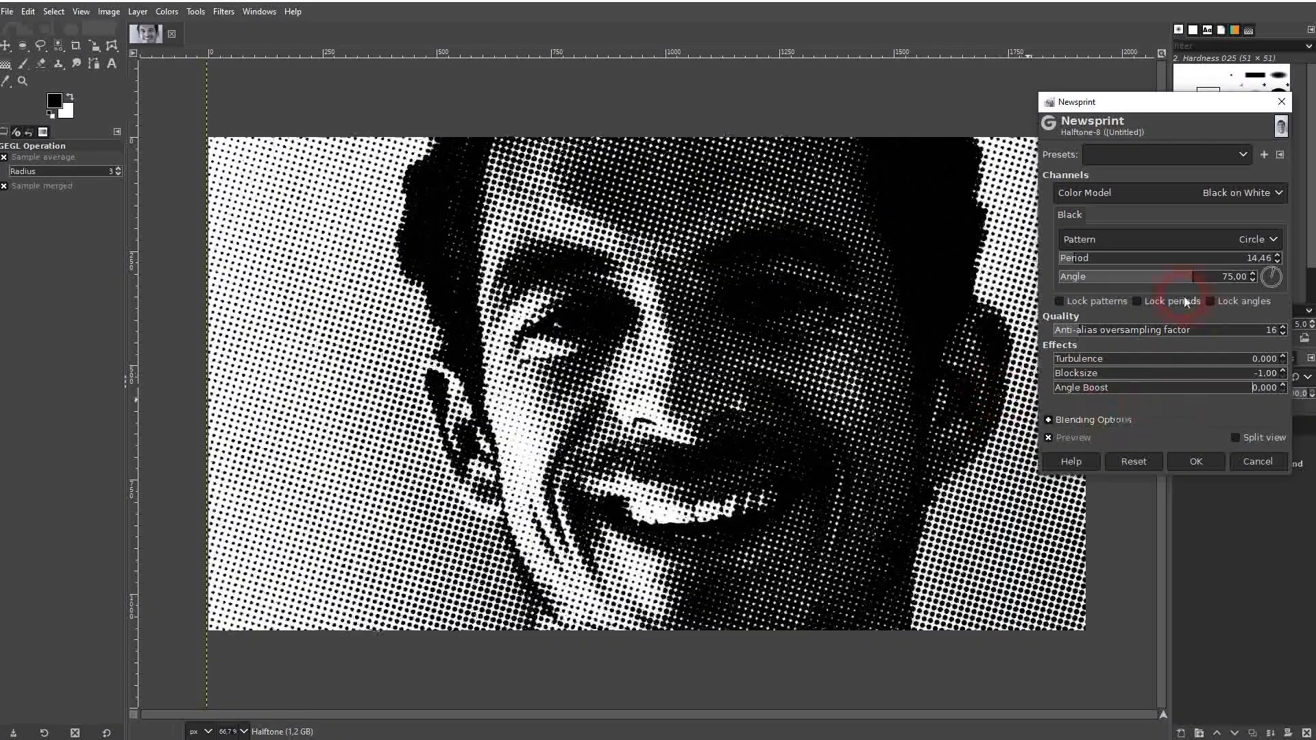
Apply the configured Newsprint filter to the Halftone layer
left_click(1194, 462)
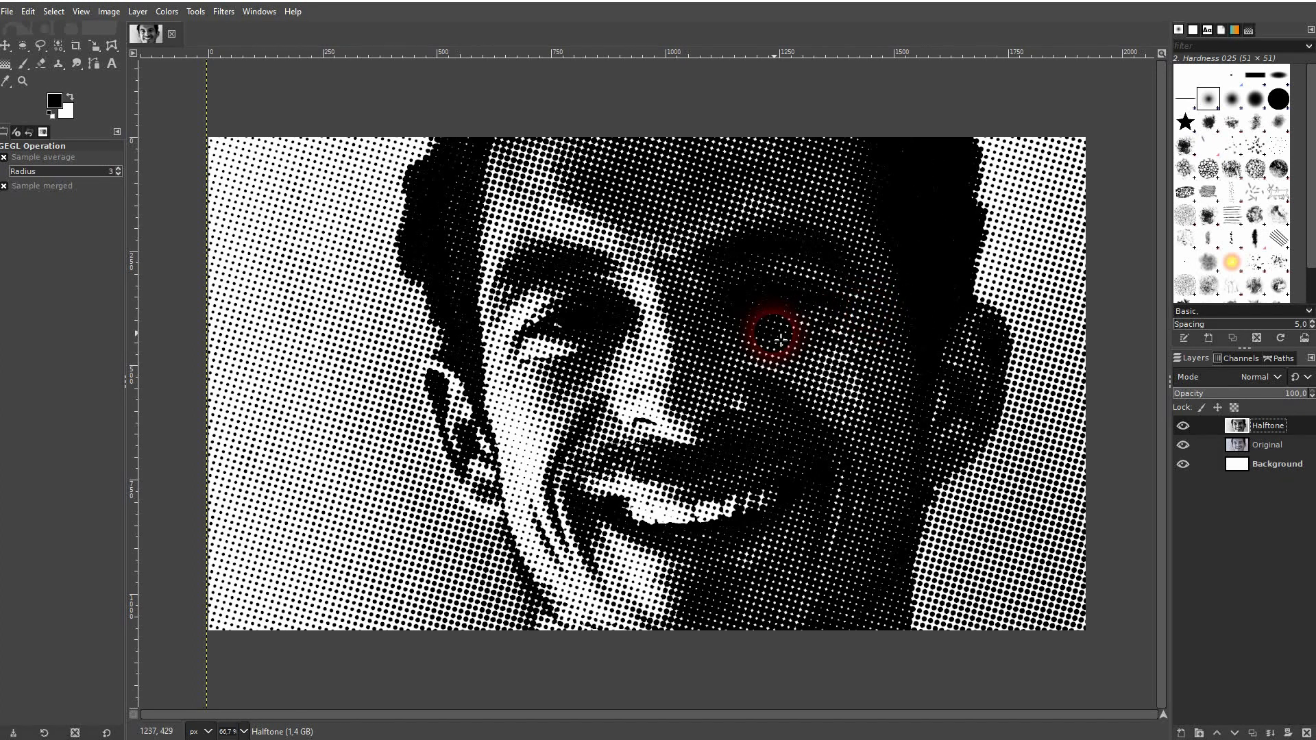
Add a new transparency-filled layer named "halftone bg" directly above the Original layer
left_click(1265, 445)
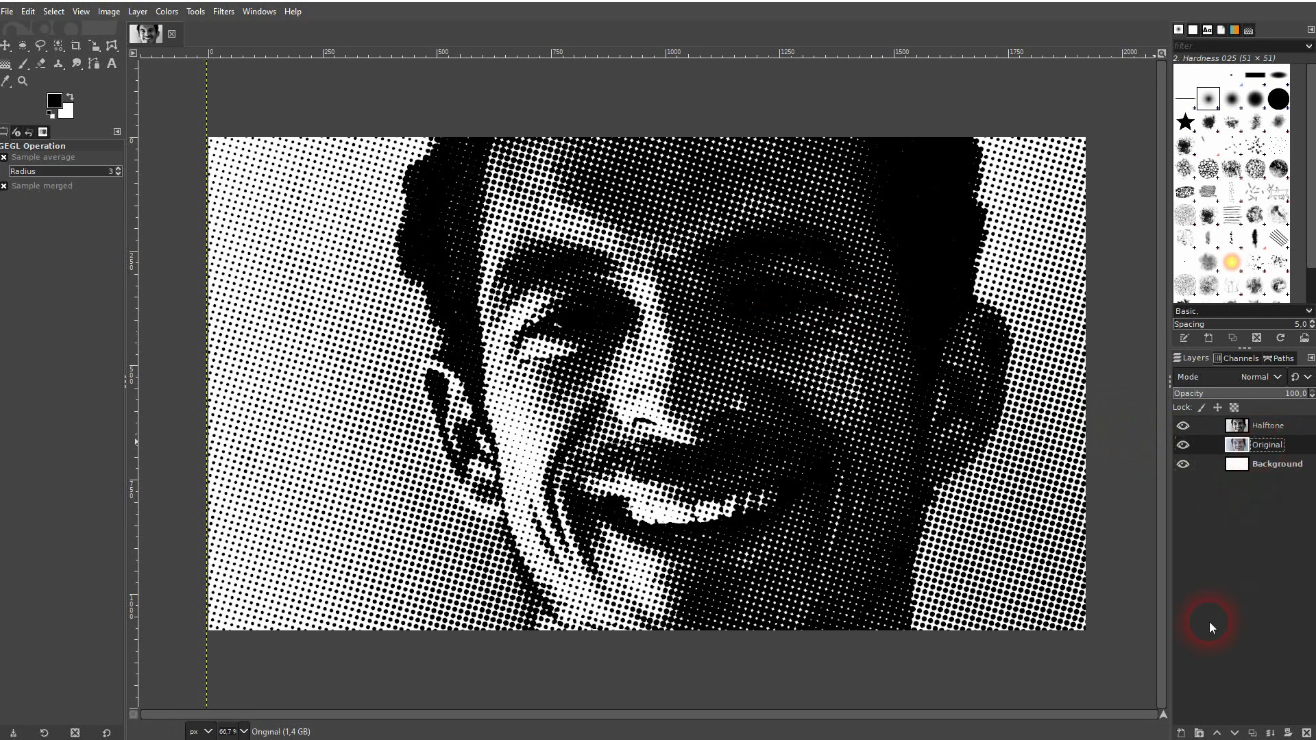
left_click(1180, 732)
left_click_drag(1132, 399, 957, 291)
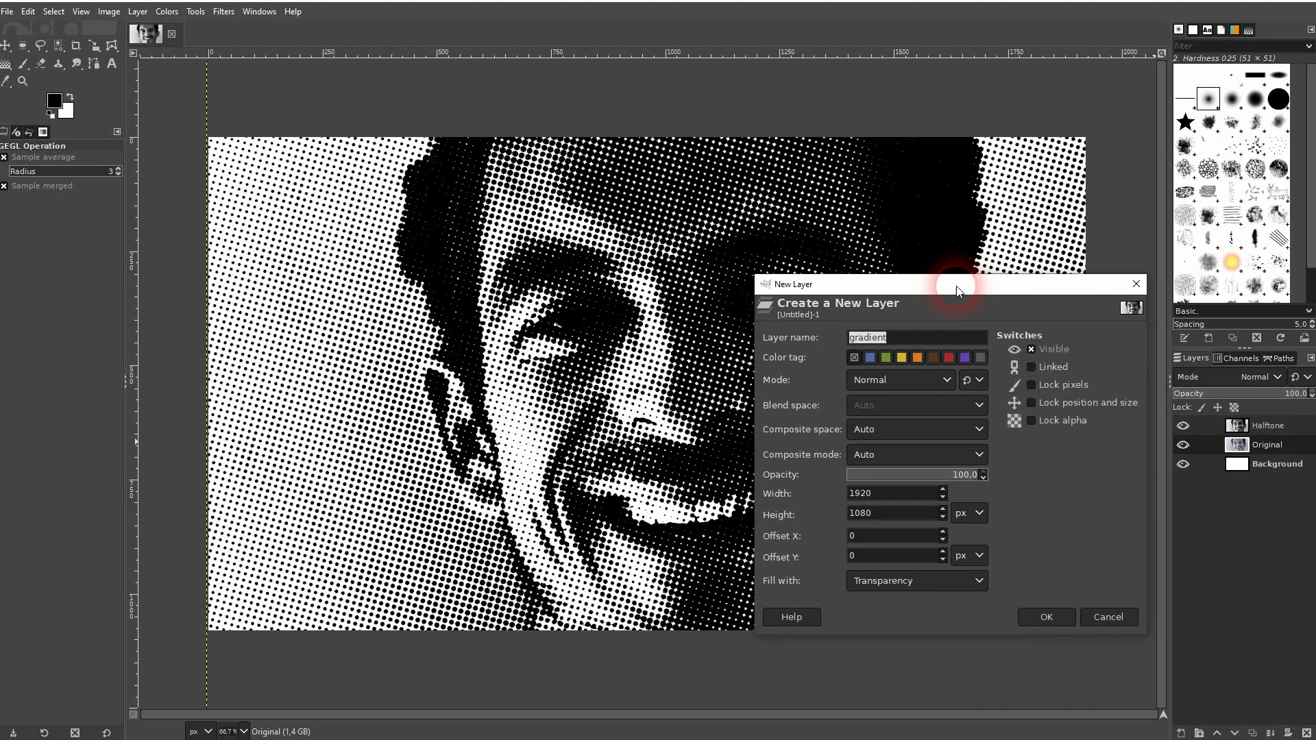
type("halftone bg")
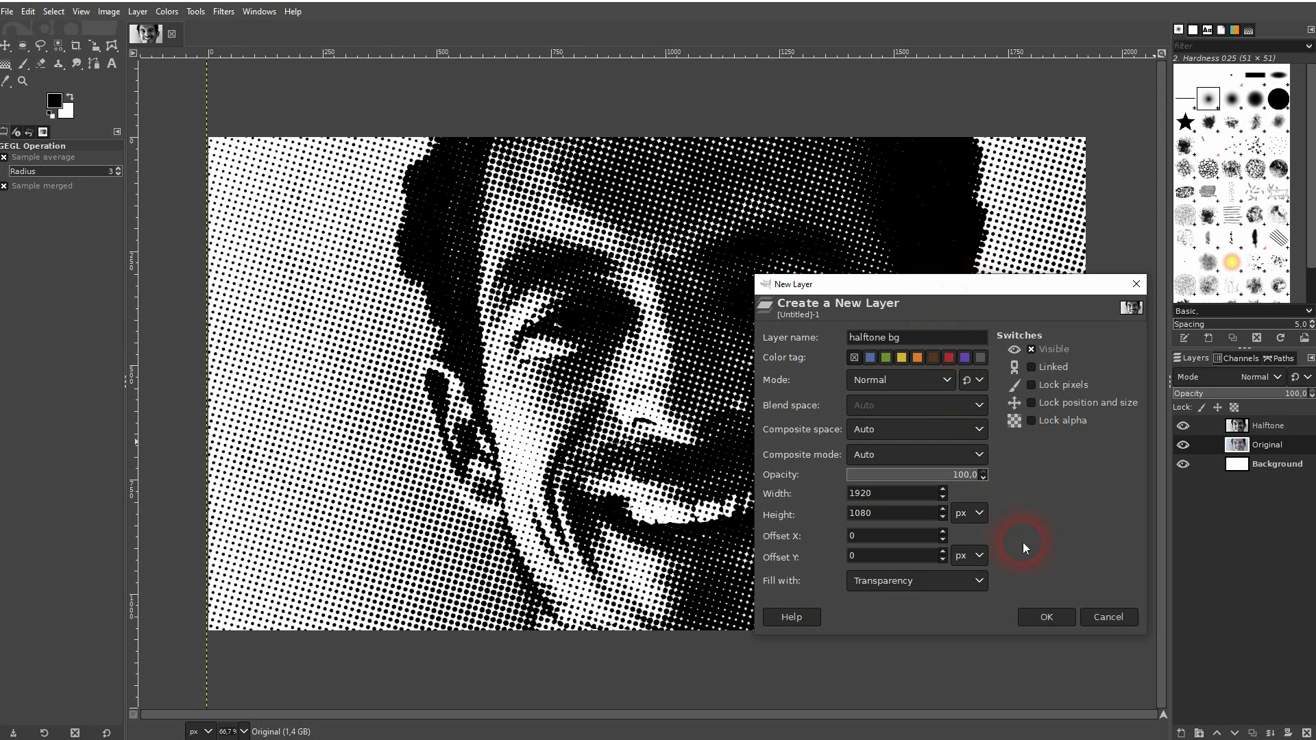
left_click(916, 587)
left_click(923, 649)
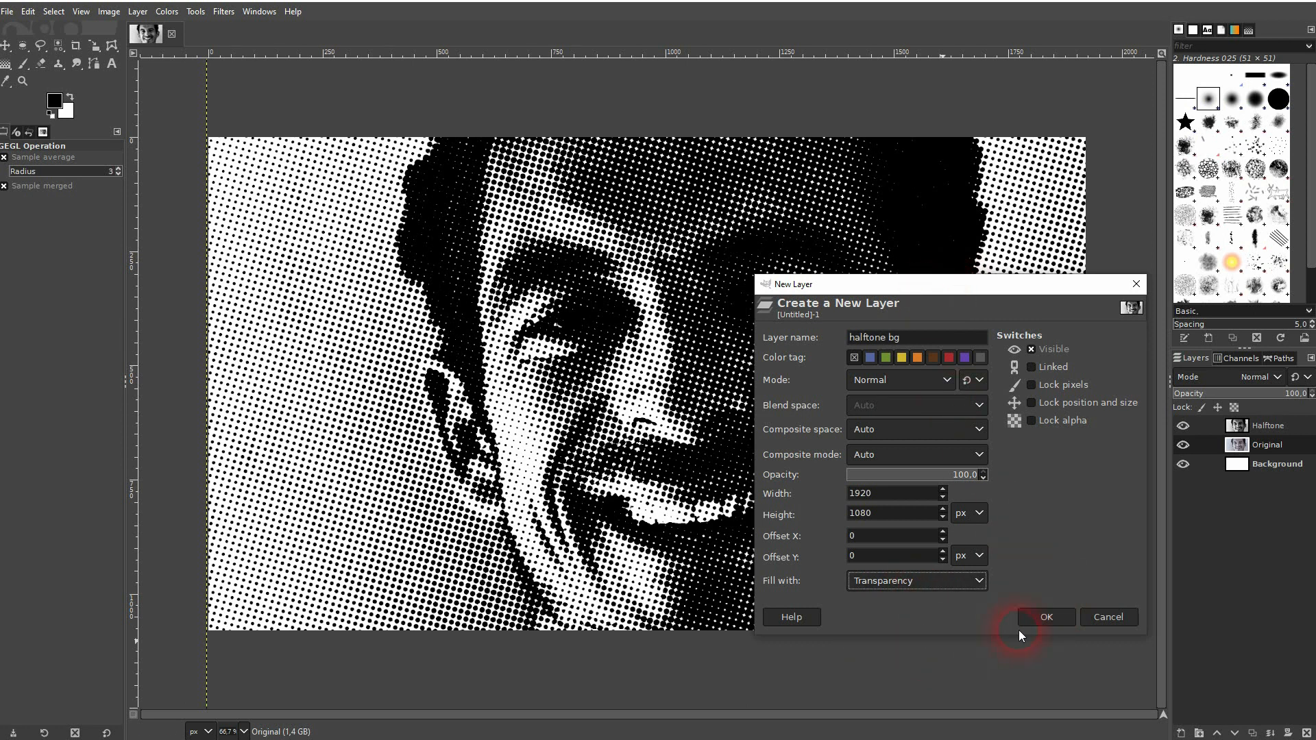
left_click(1037, 619)
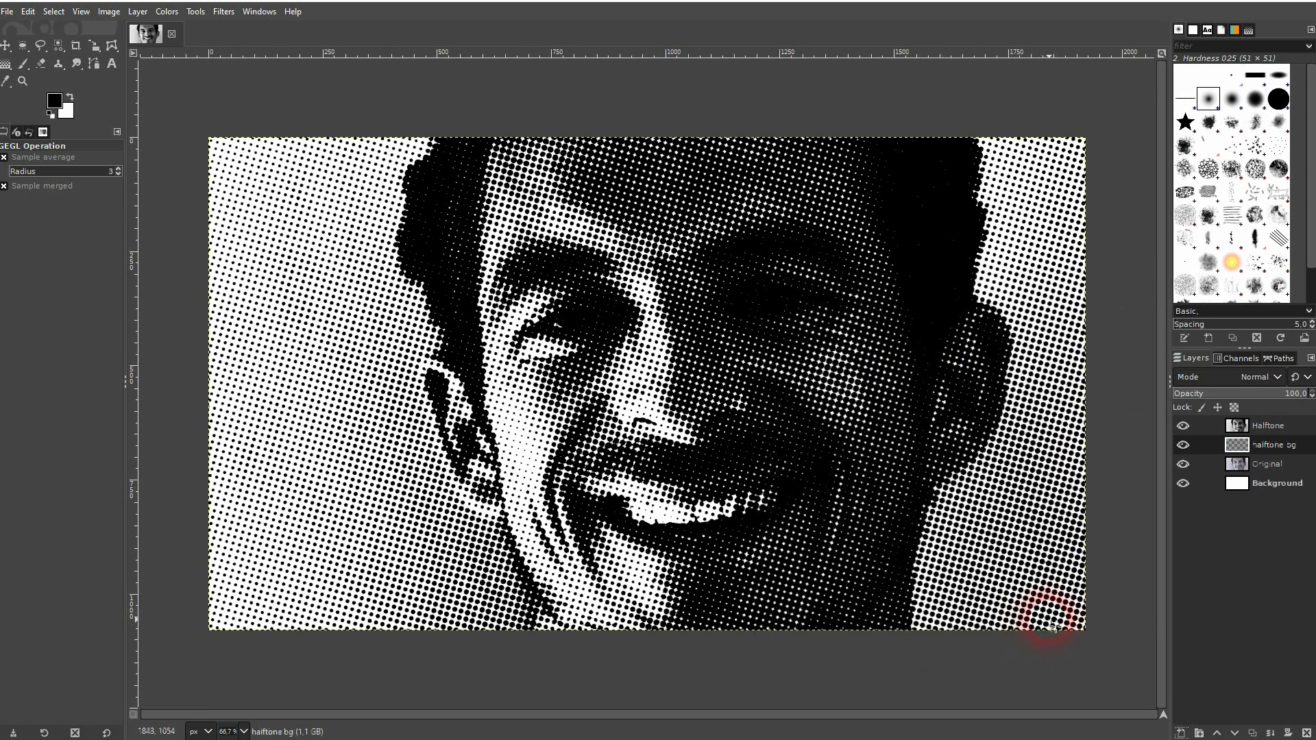
Make the white areas of the Halftone layer transparent with Color to Alpha, using white as the colour
left_click(1267, 425)
left_click(342, 152)
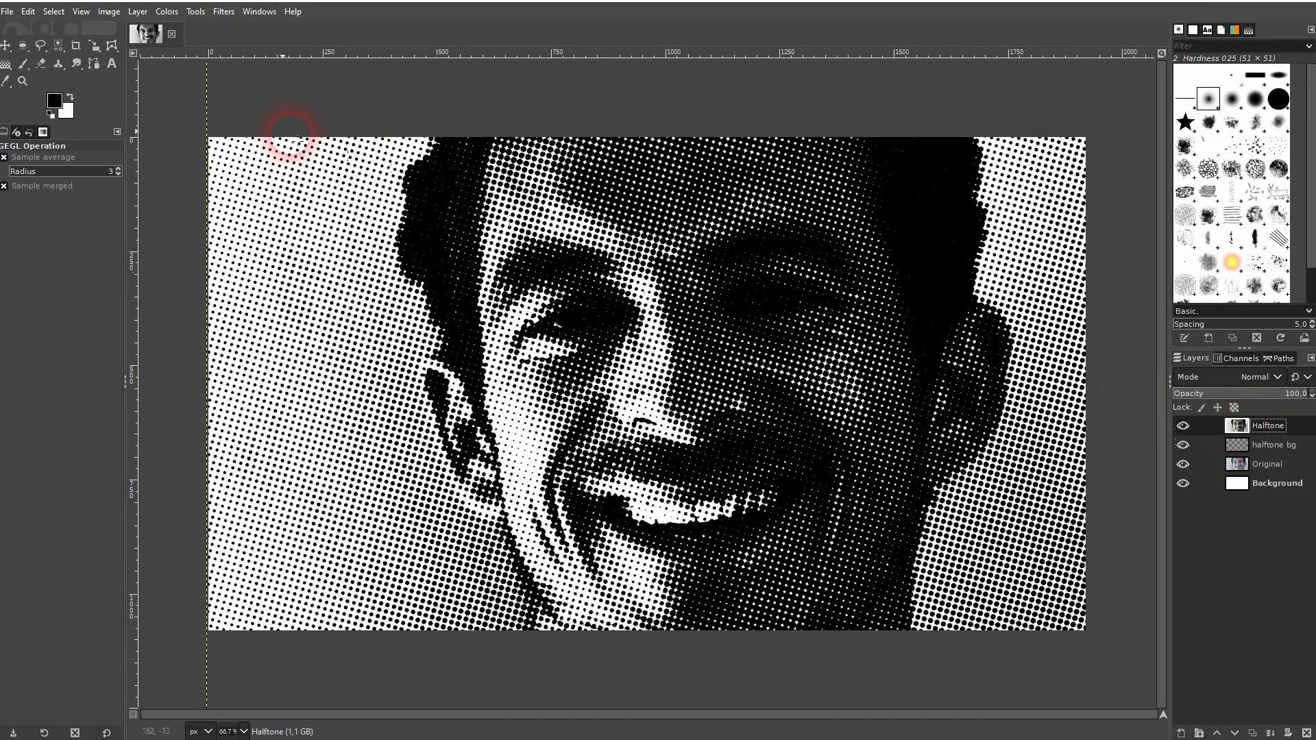
left_click(163, 12)
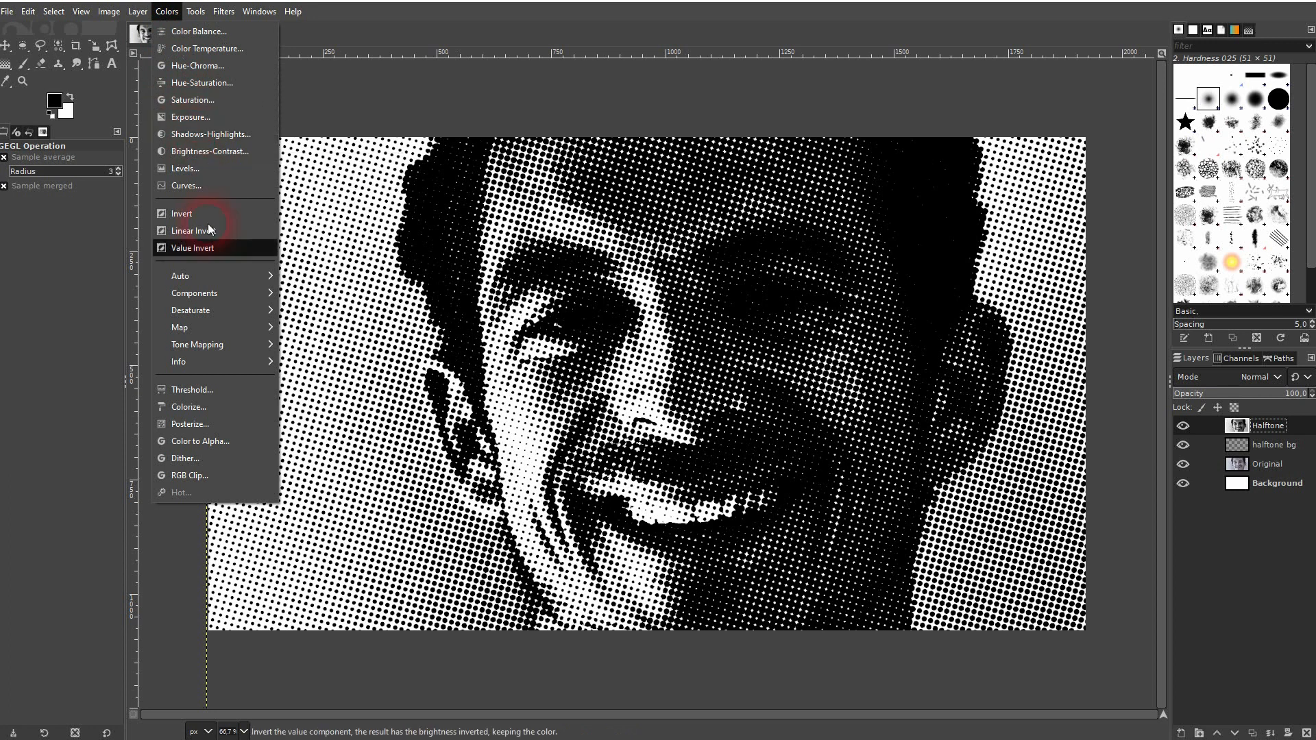
left_click(206, 443)
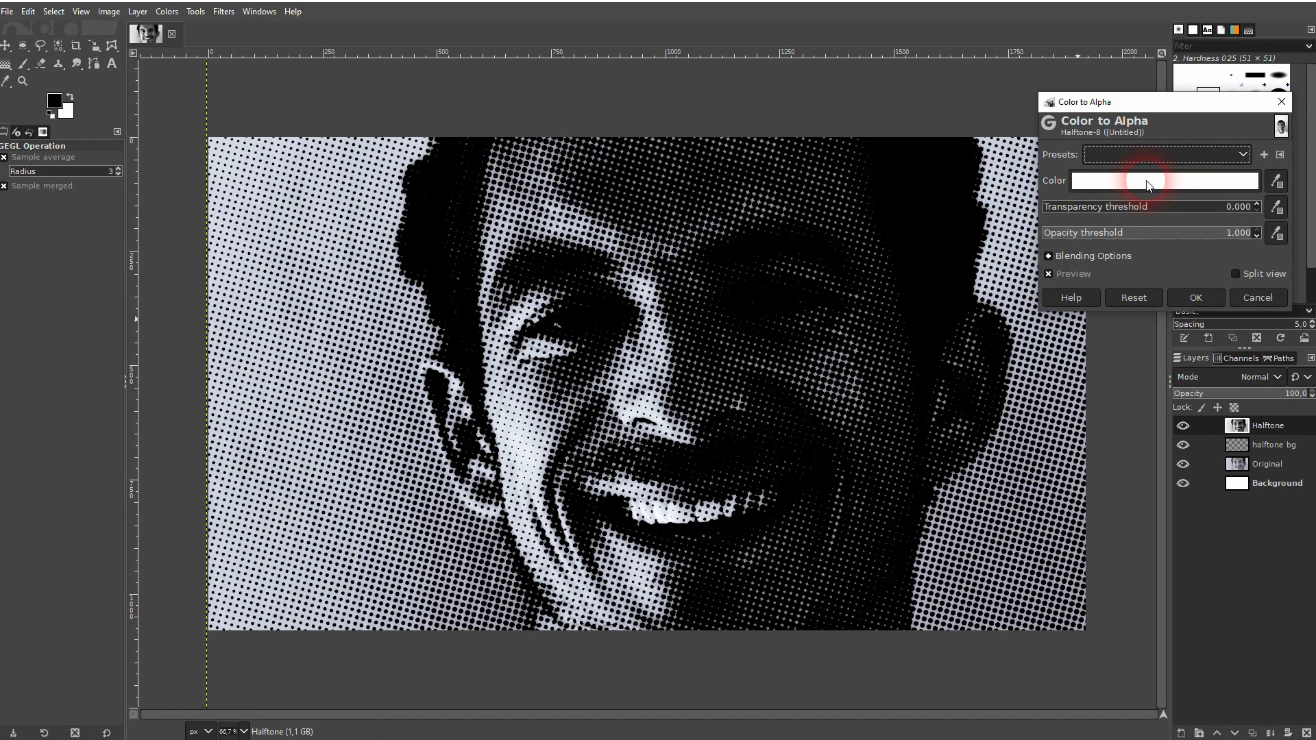
left_click(1224, 184)
left_click_drag(1083, 212, 982, 279)
left_click_drag(1075, 203, 1031, 100)
left_click(1217, 307)
left_click(1216, 299)
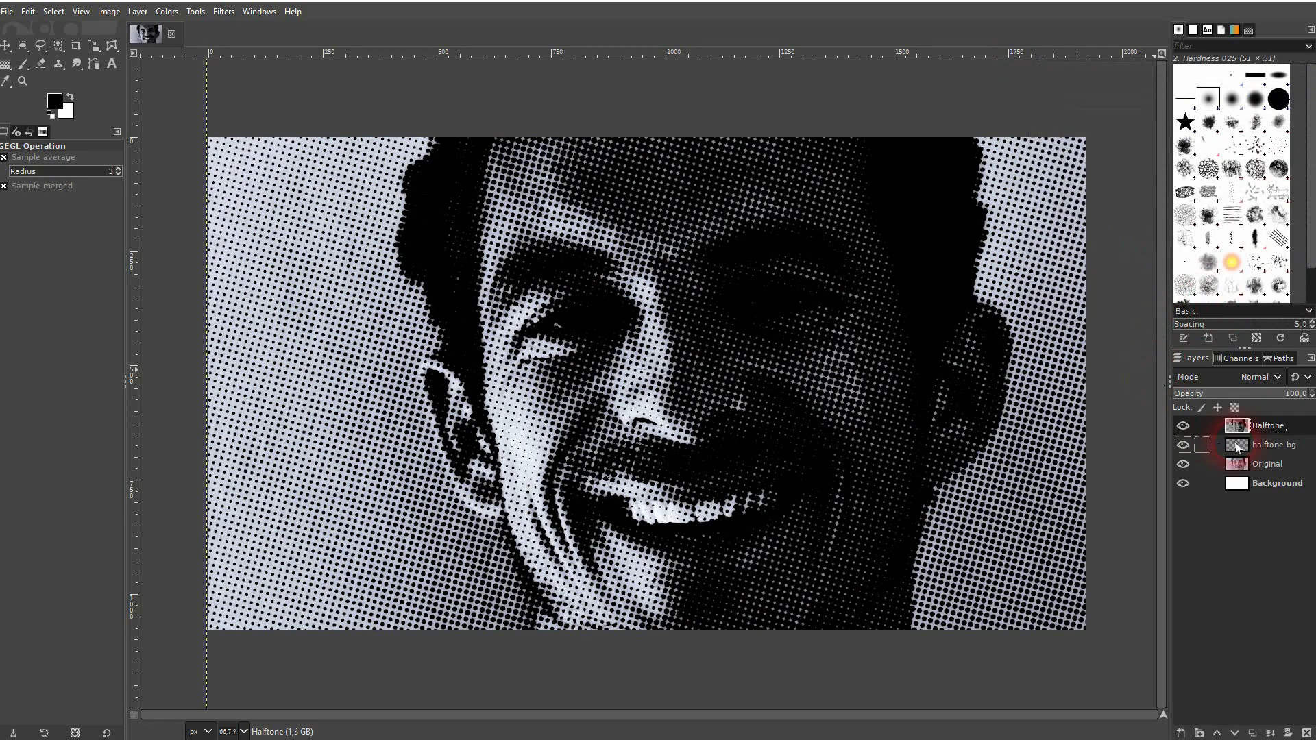
Set the foreground colour to red ff0000 and fill the halftone bg layer with it
left_click(1273, 447)
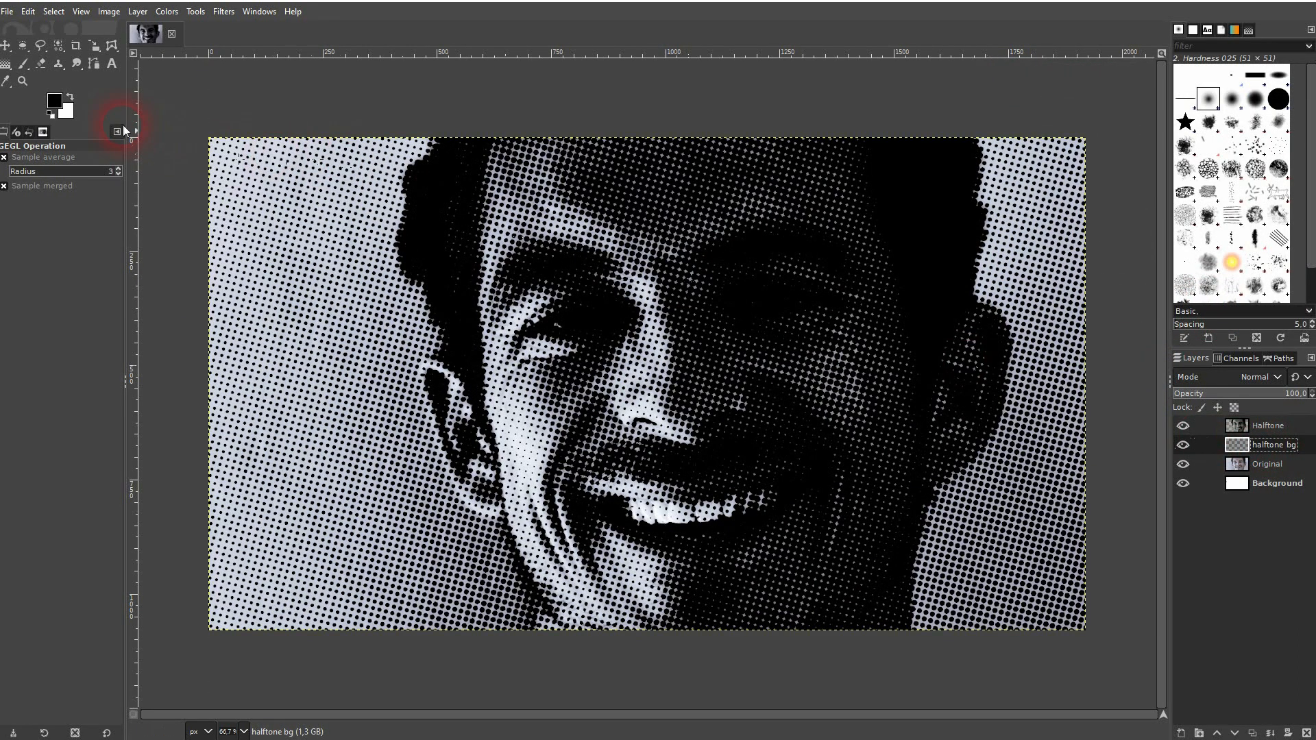
left_click(59, 107)
left_click_drag(379, 176, 520, 49)
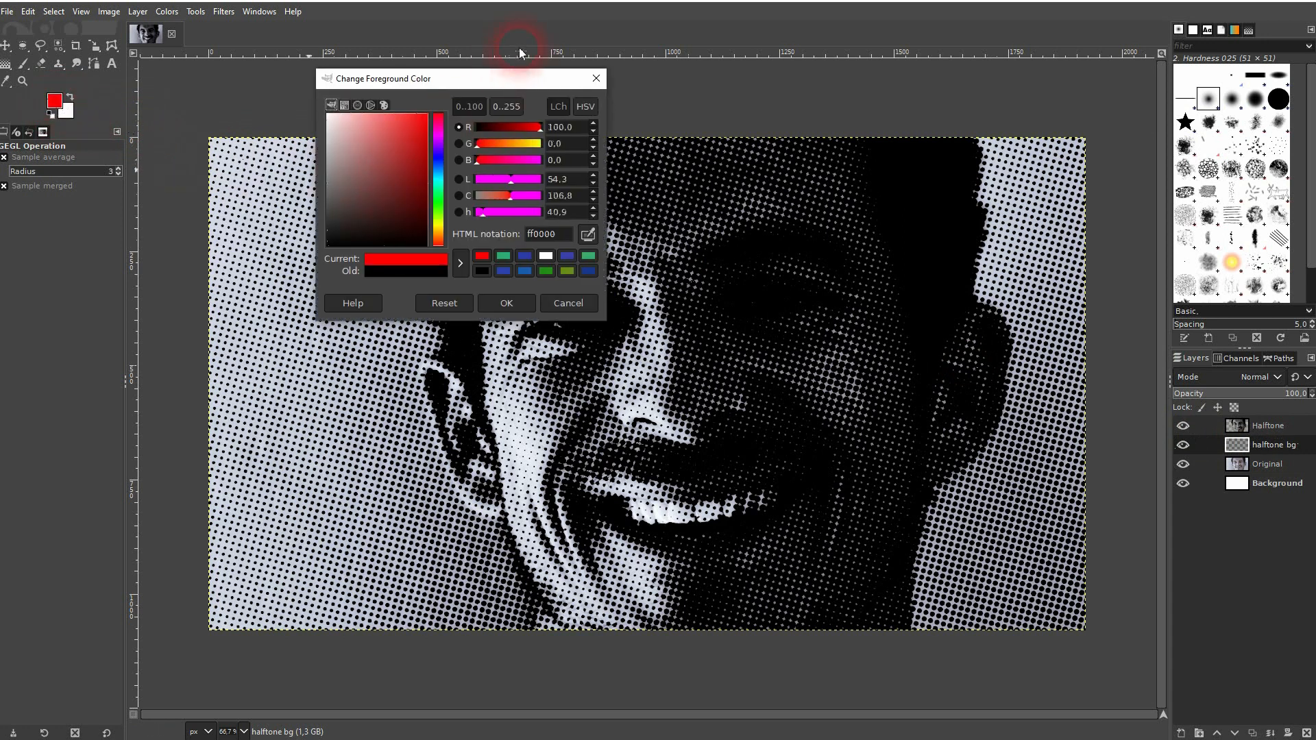
left_click(490, 303)
left_click_drag(6, 66, 70, 72)
left_click(332, 331)
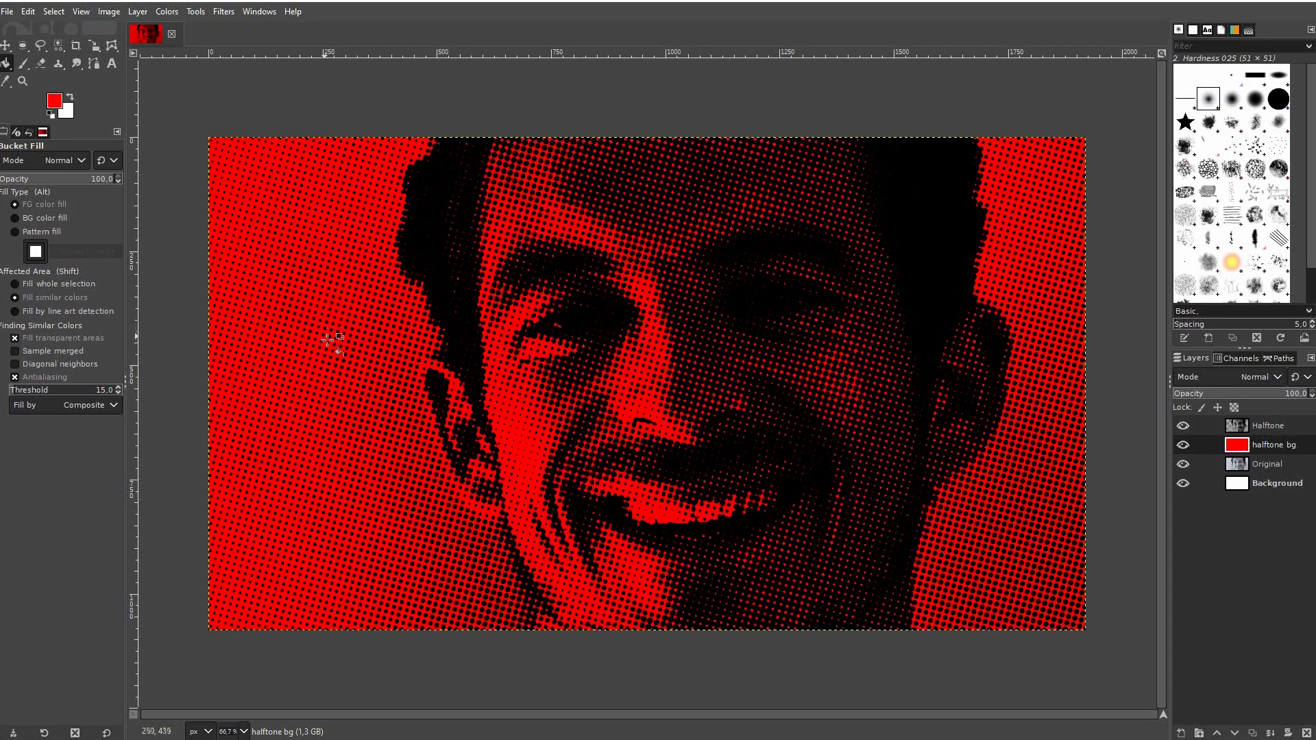
Try bucket-filling the black dot areas of the Halftone layer with blue, and undo the fills
left_click(1279, 428)
left_click(1269, 444)
left_click(1269, 425)
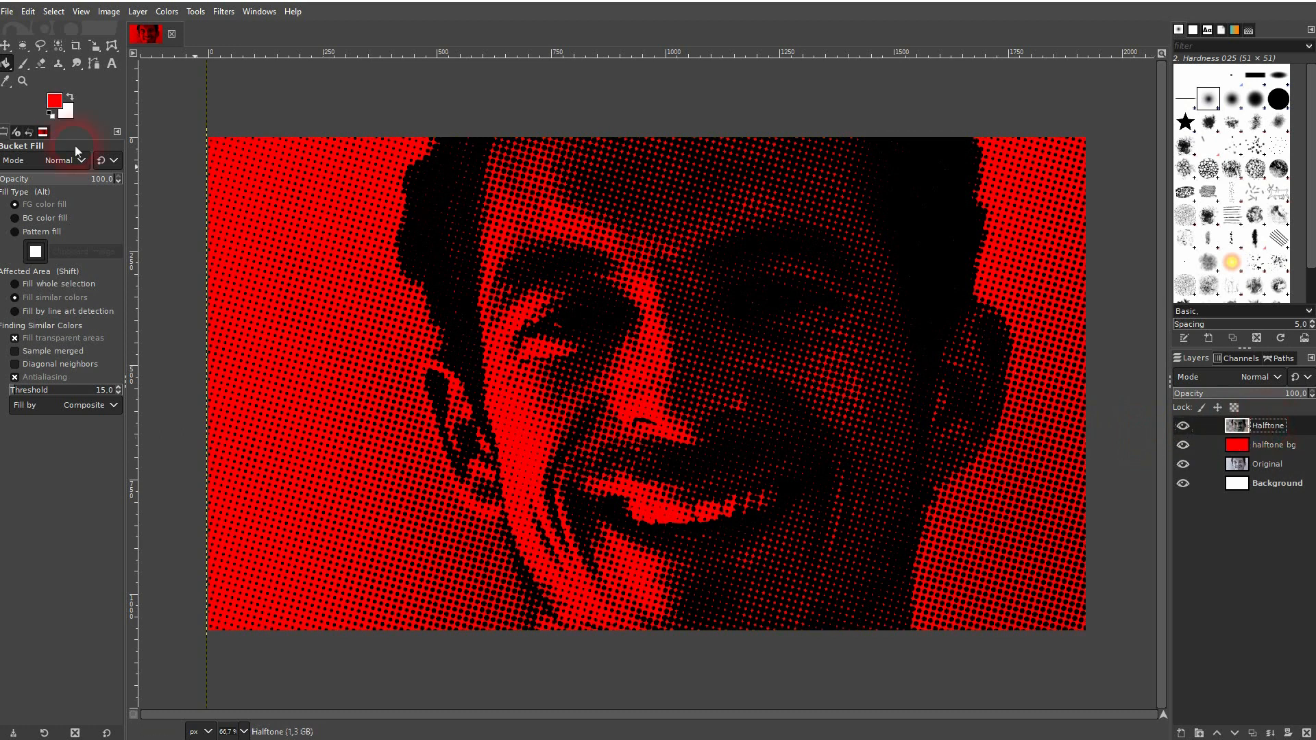
left_click(54, 101)
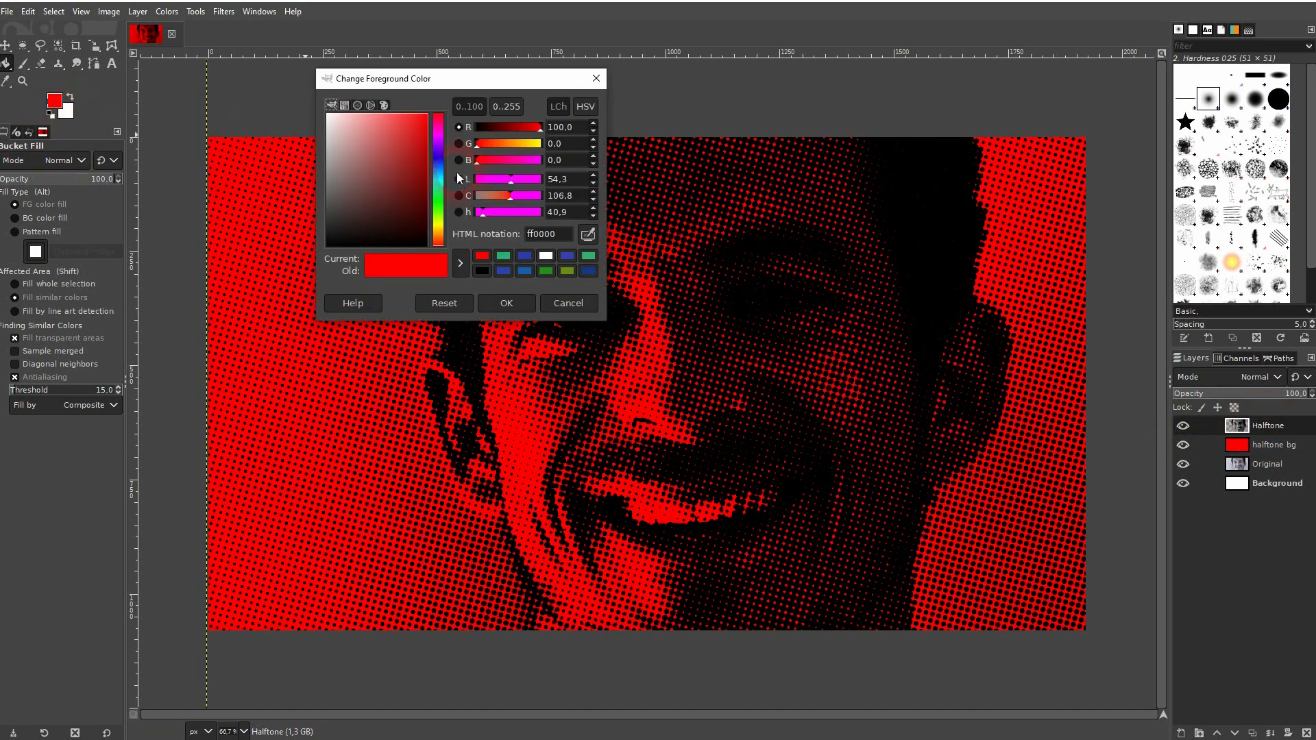
left_click(438, 162)
left_click(503, 302)
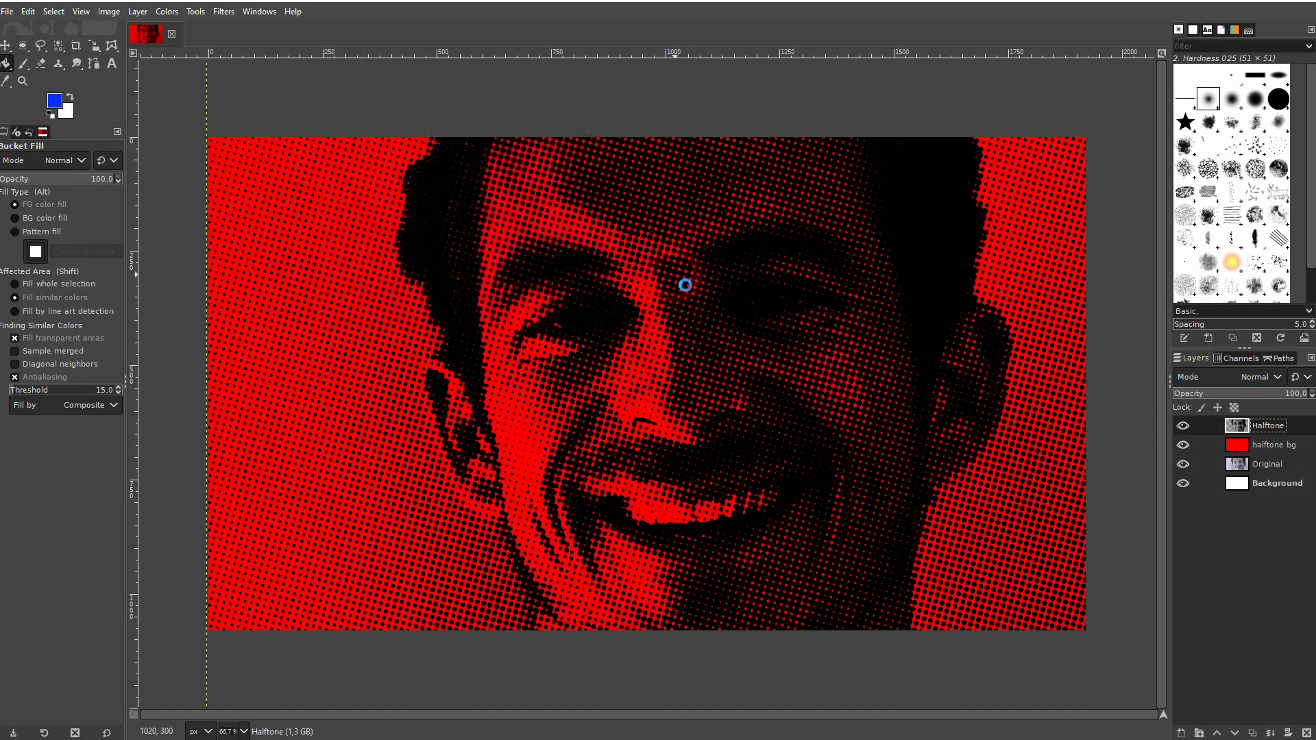
left_click(677, 292)
left_click(786, 483)
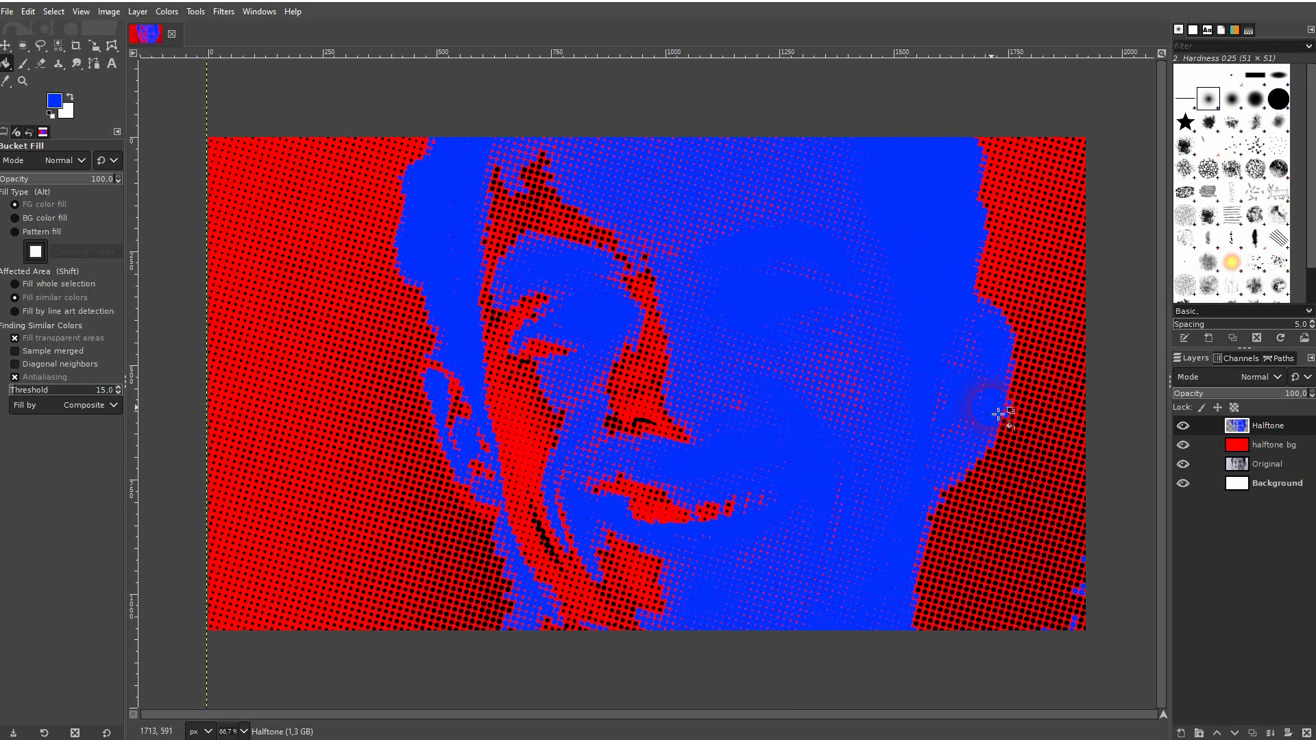
key("ctrl")
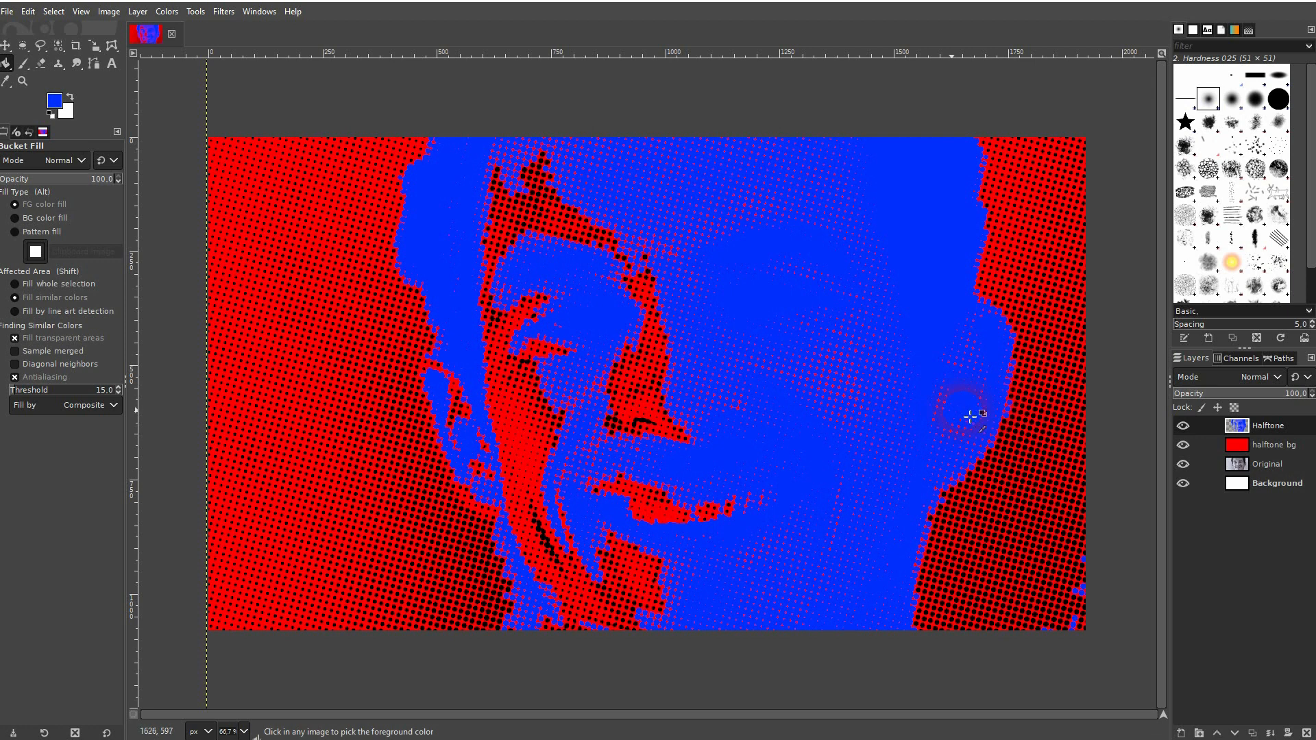
key("ctrl+z")
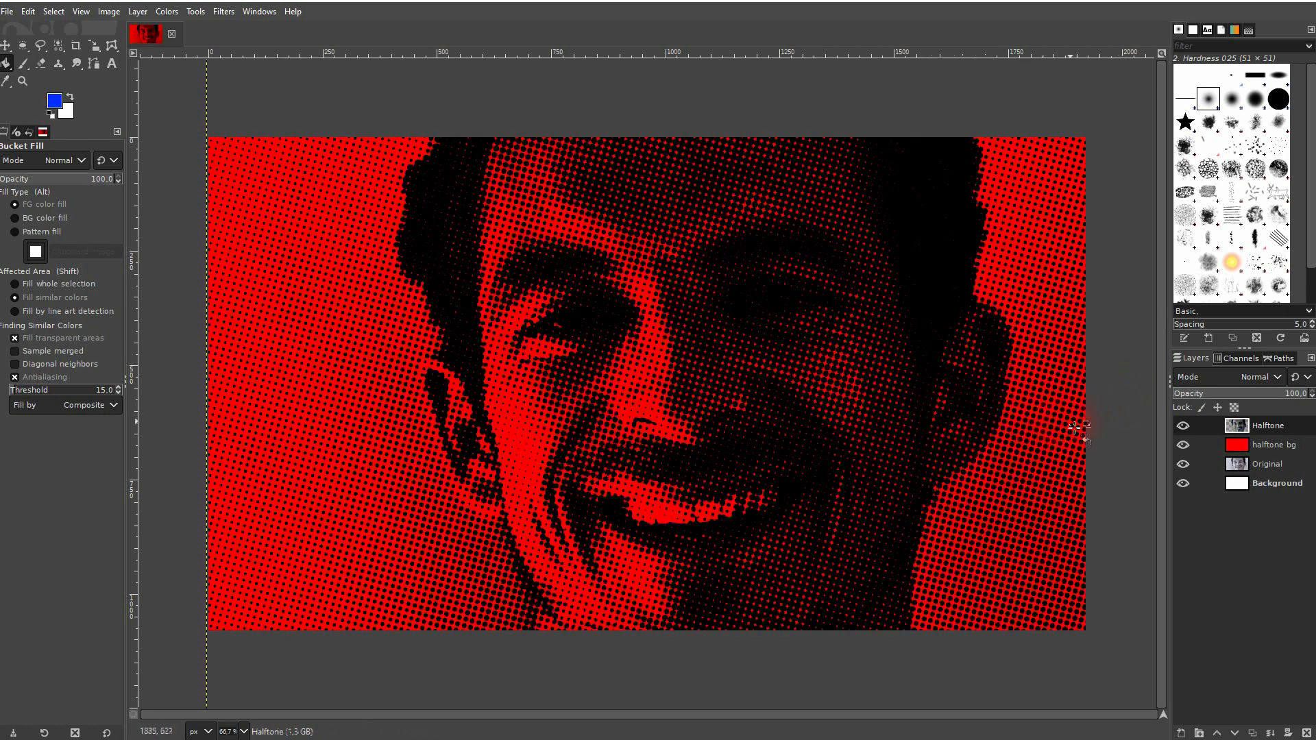
Add a new transparency-filled layer named "halftone gradient" directly above the halftone bg layer
left_click(1276, 445)
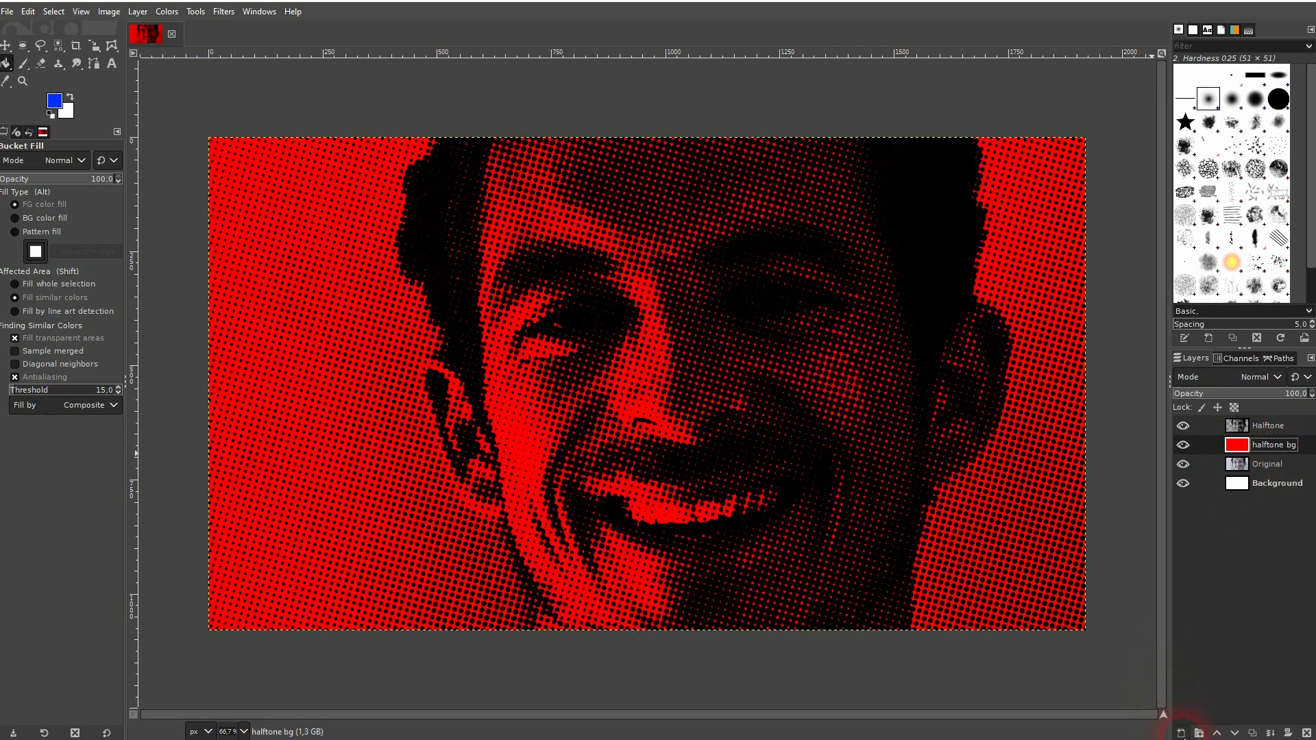
left_click(1180, 732)
left_click(1089, 446)
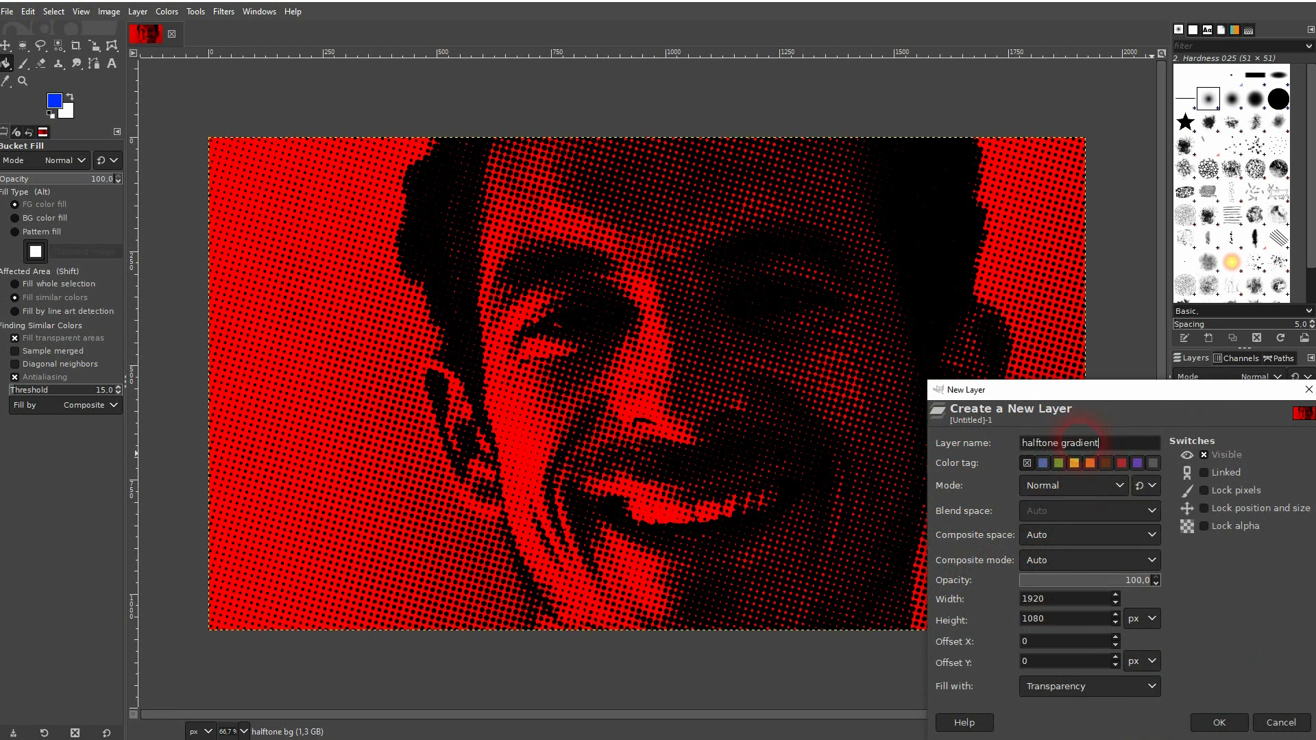
left_click(1219, 723)
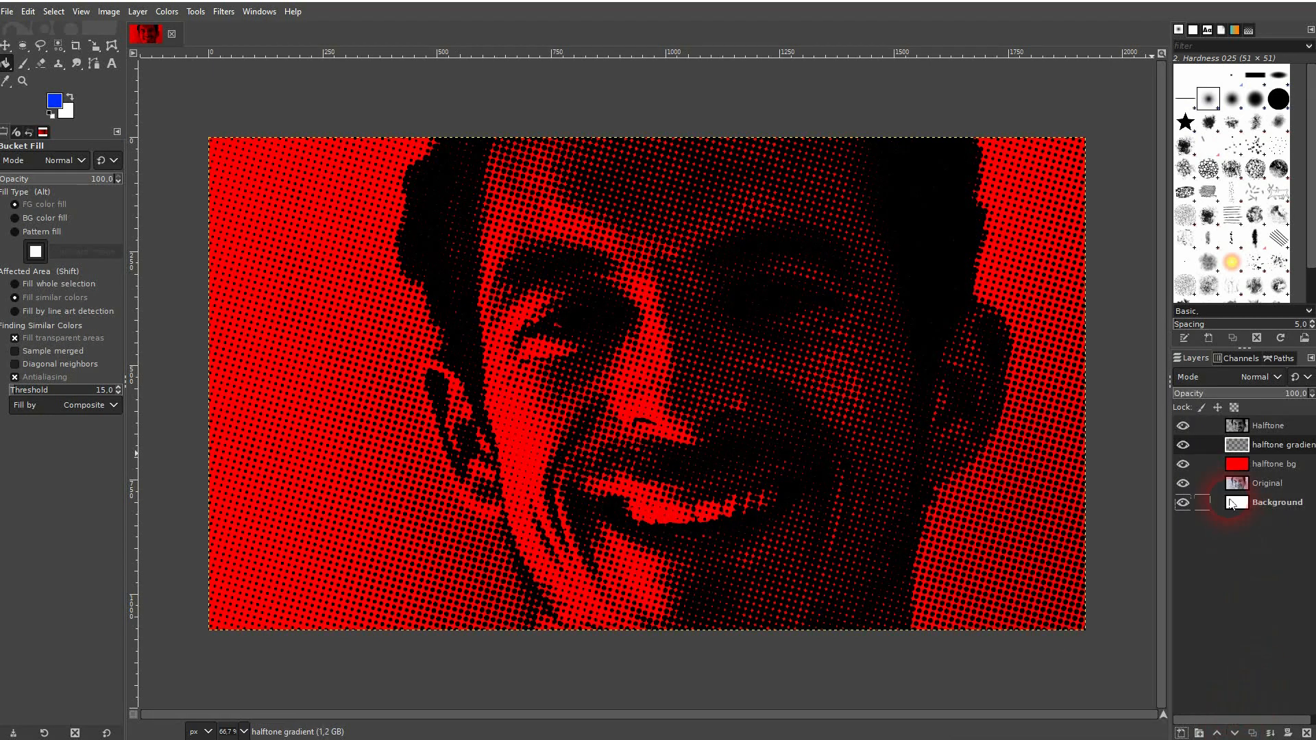
Set up the Gradient tool with the Yellow Orange gradient and a radial shape
right_click(6, 64)
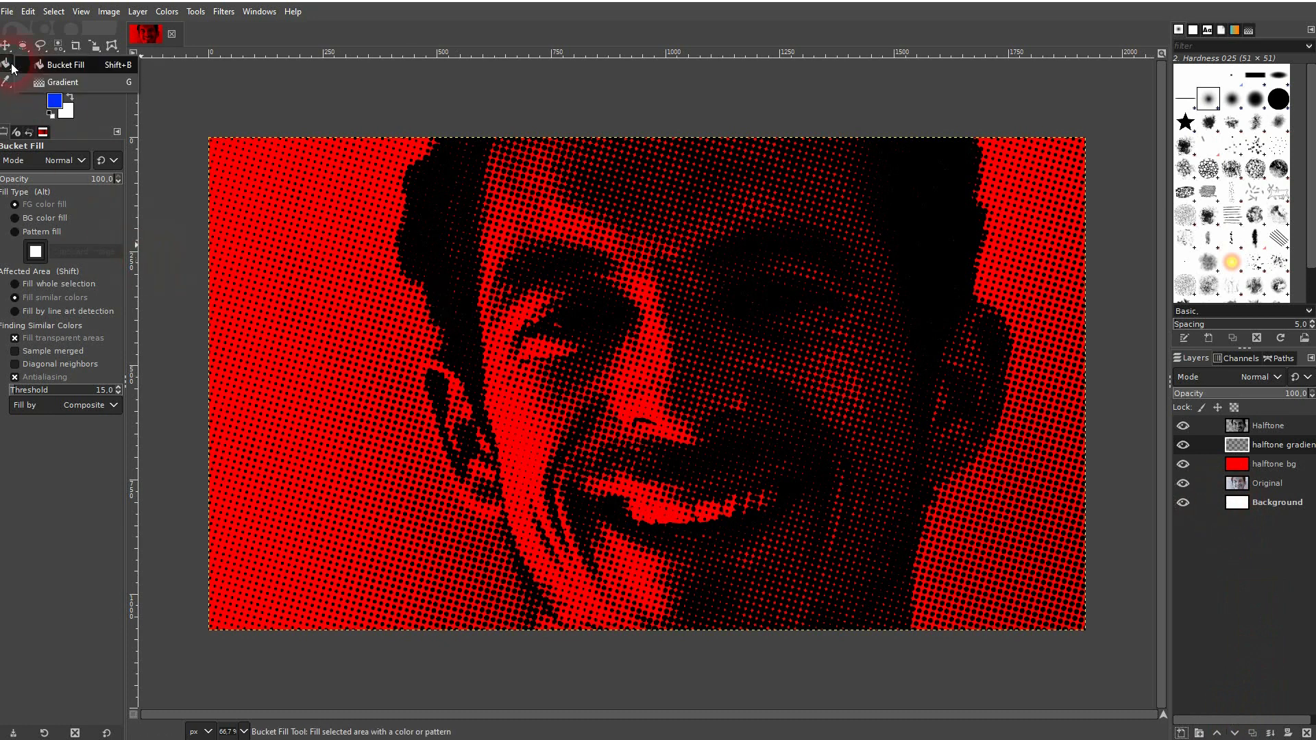
left_click(59, 83)
left_click(21, 201)
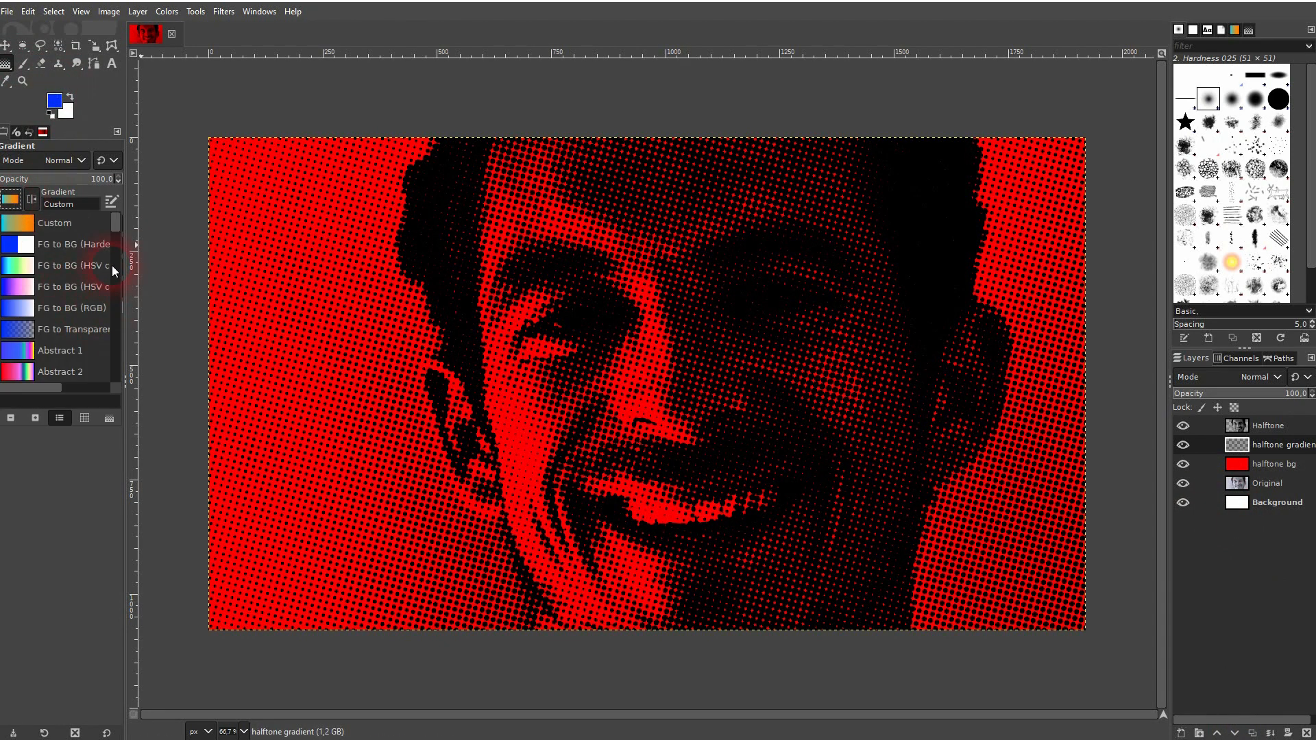
left_click_drag(119, 225, 118, 315)
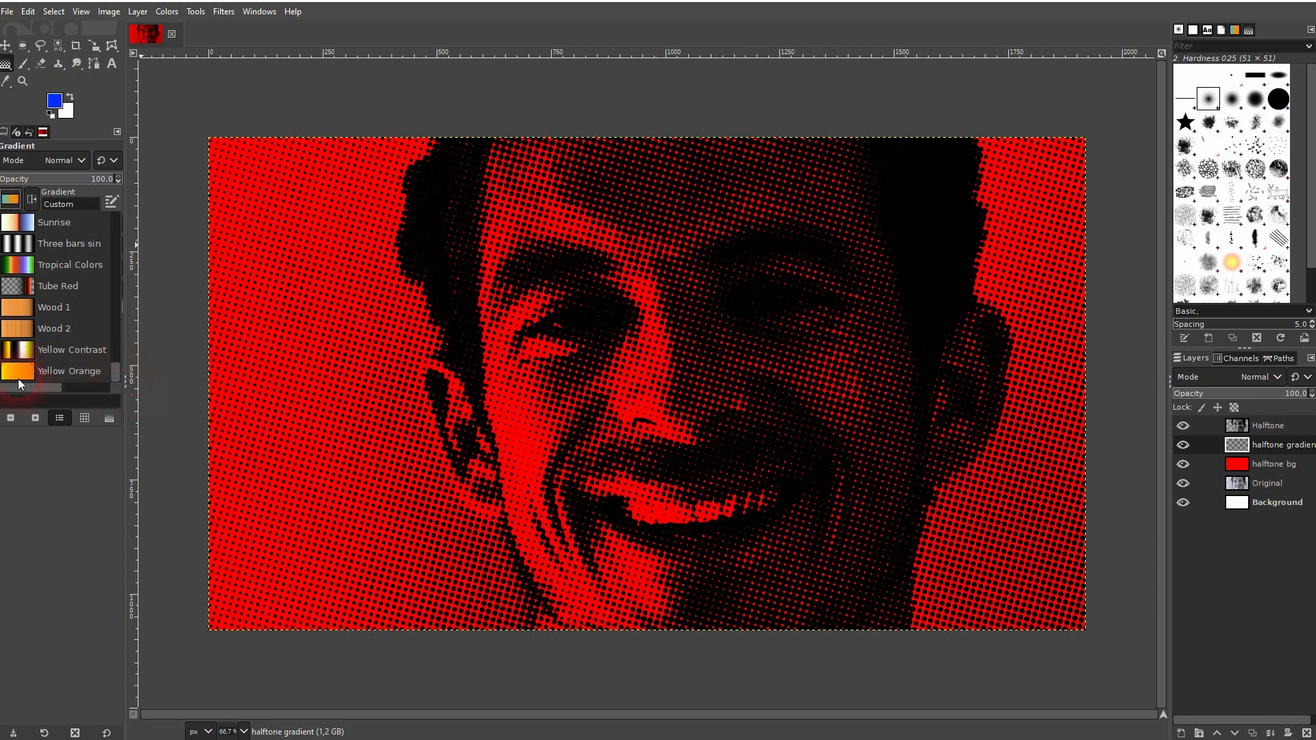
left_click(36, 373)
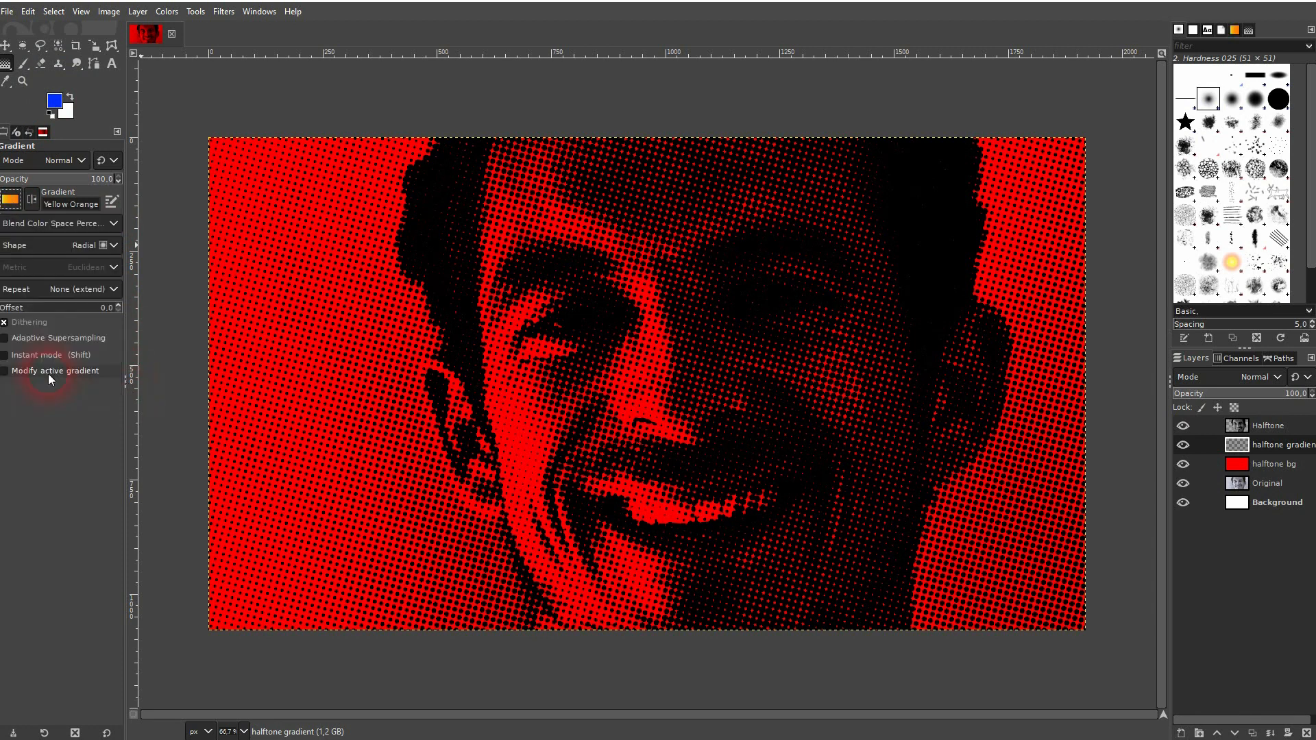
left_click(106, 257)
left_click(77, 294)
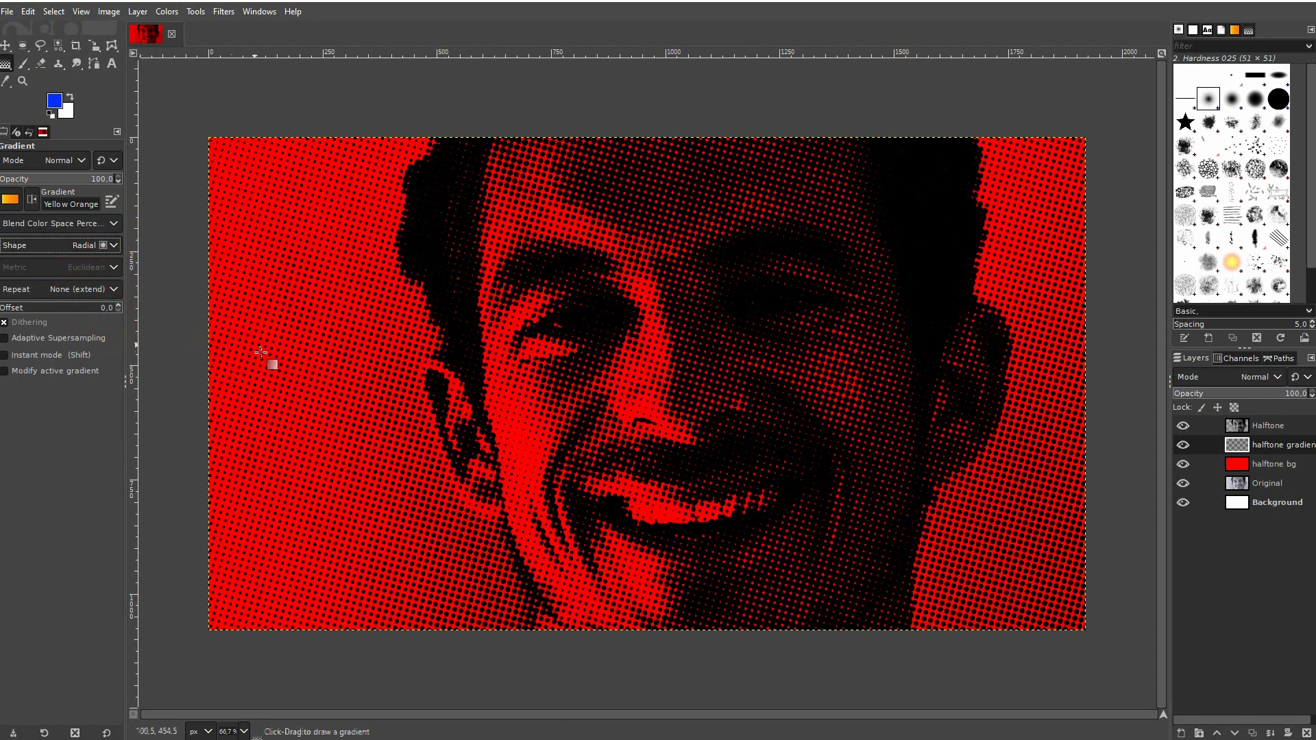
Draw the gradient on the halftone gradient layer from about 850, 519 to about 1930, 536, with an added colour stop at about 35.92
left_click_drag(428, 374, 1096, 388)
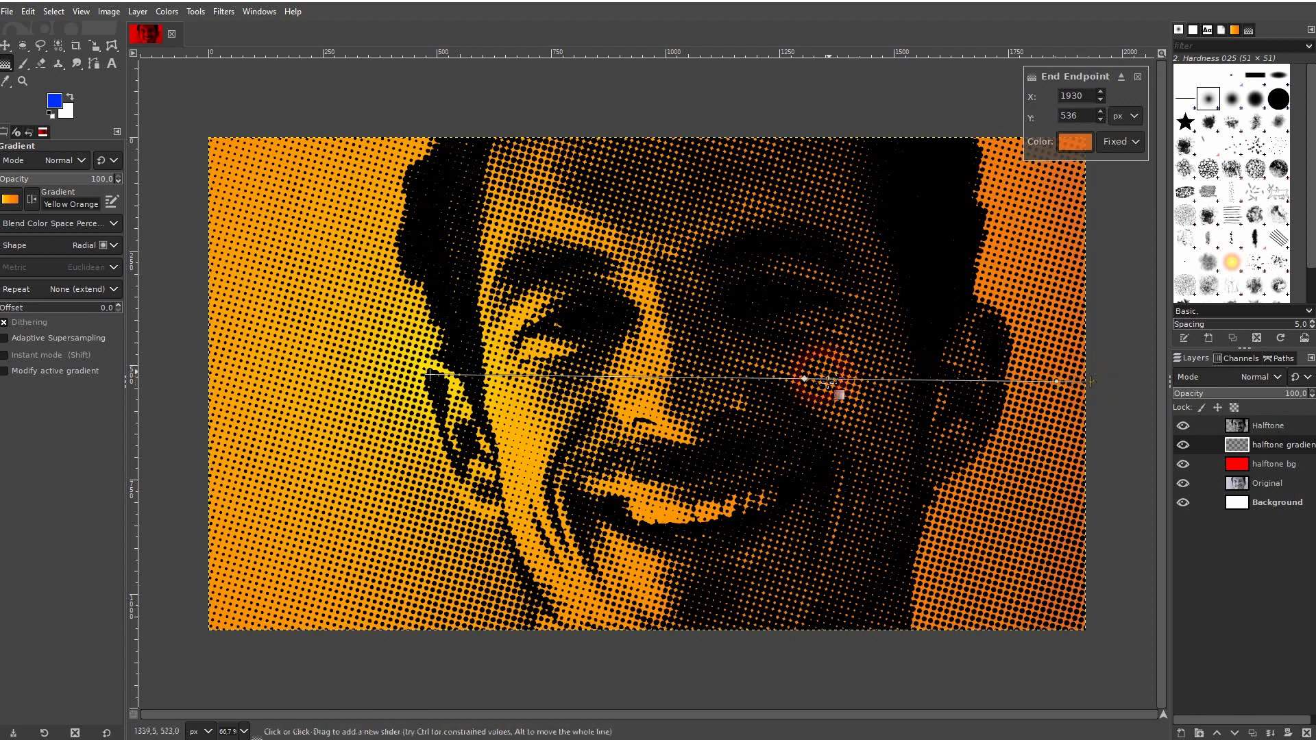
left_click(811, 381)
left_click_drag(811, 382, 668, 399)
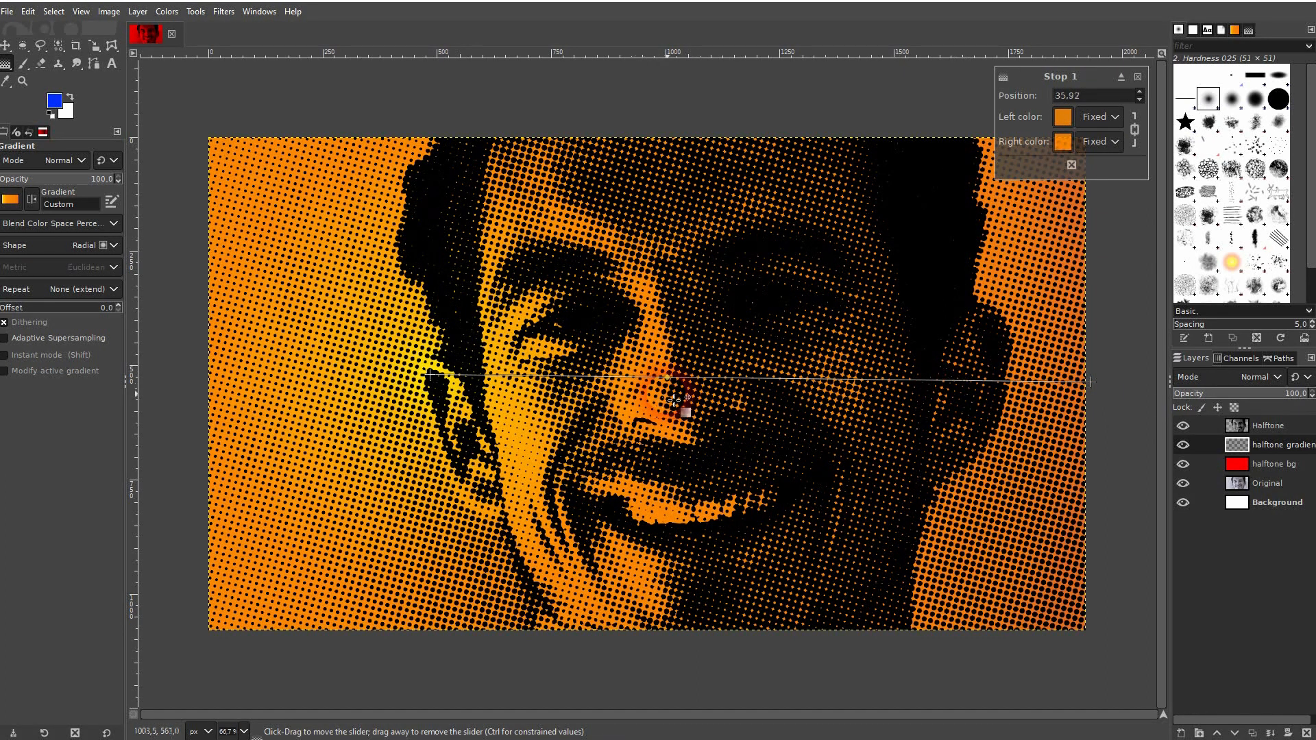
left_click_drag(431, 375, 604, 379)
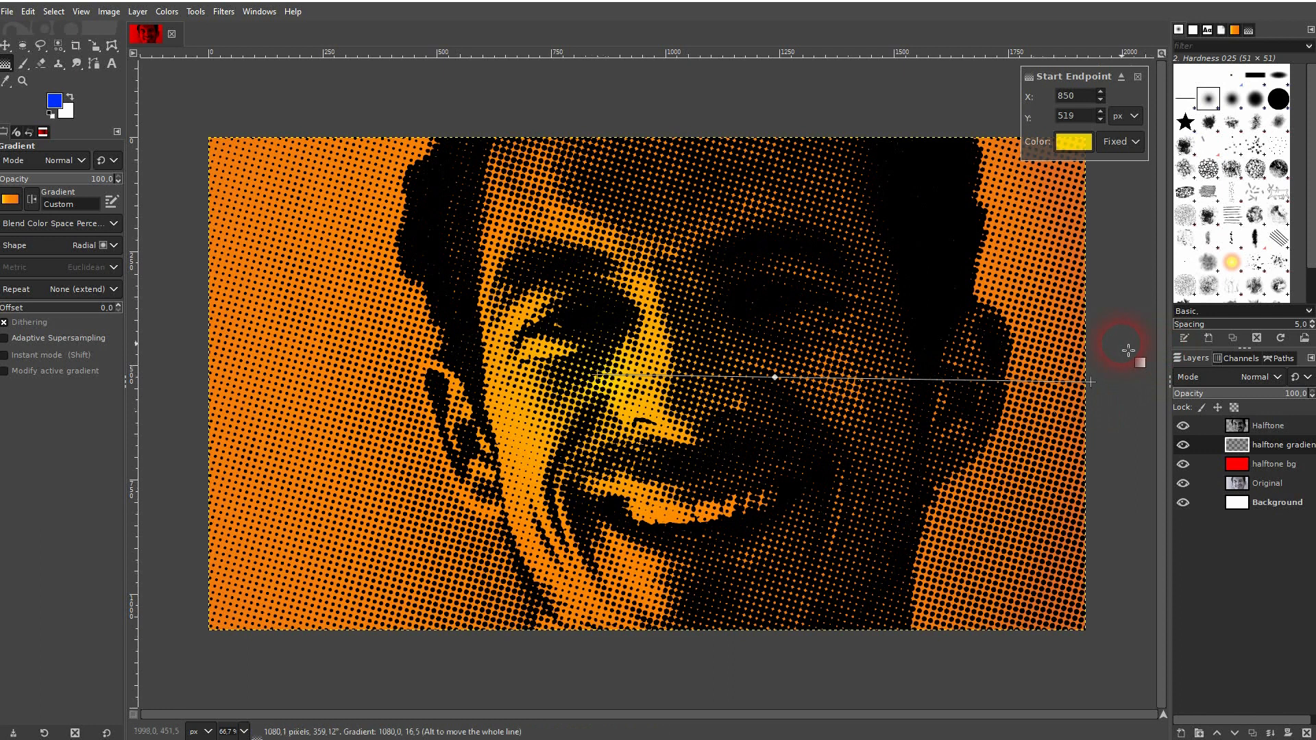
left_click(9, 48)
Compare the image with the halftone gradient and halftone bg layers hidden, and show both layers again
left_click(1181, 447)
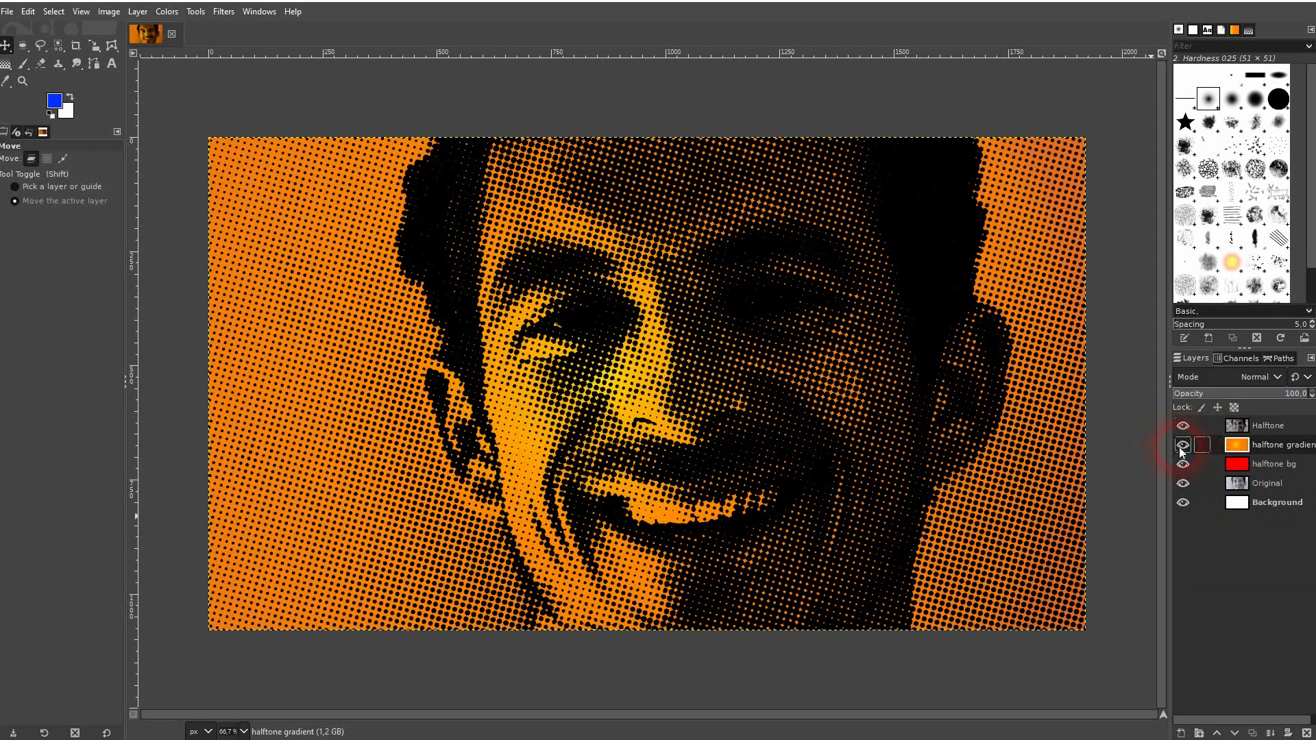
left_click(1186, 463)
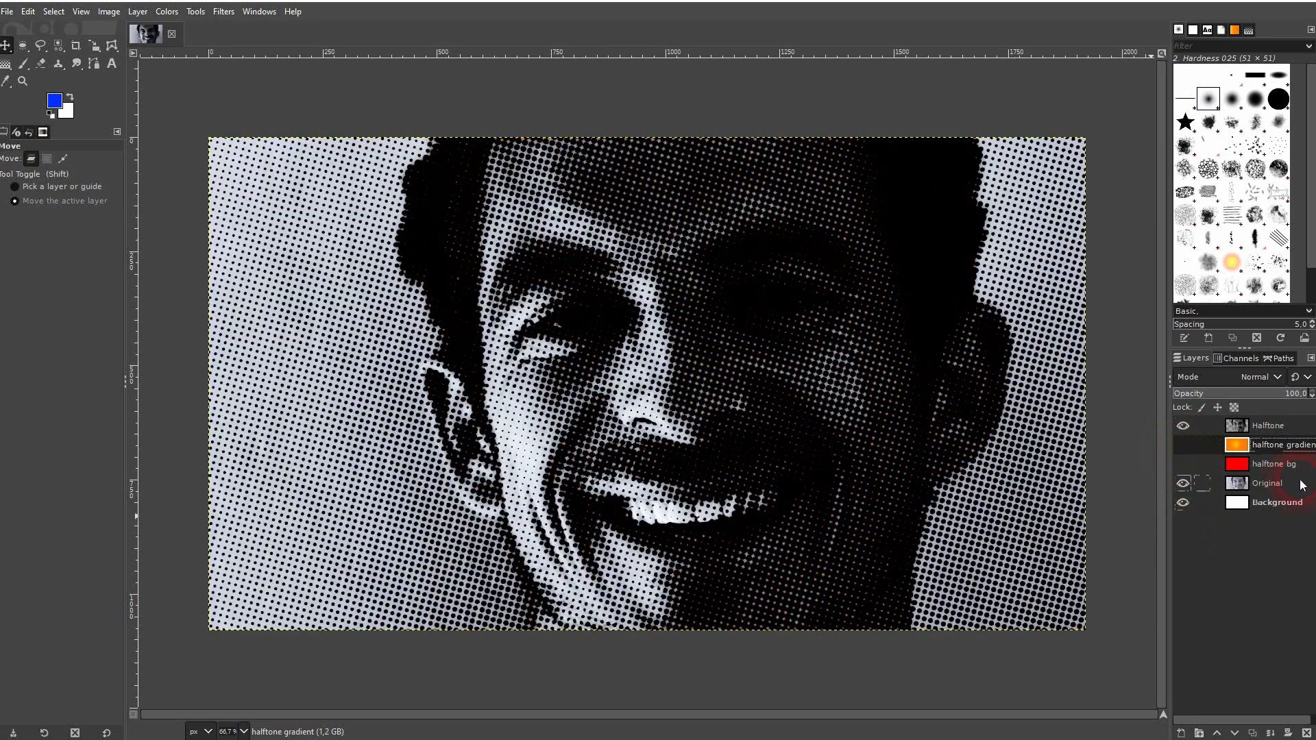
left_click(1185, 466)
left_click(1183, 445)
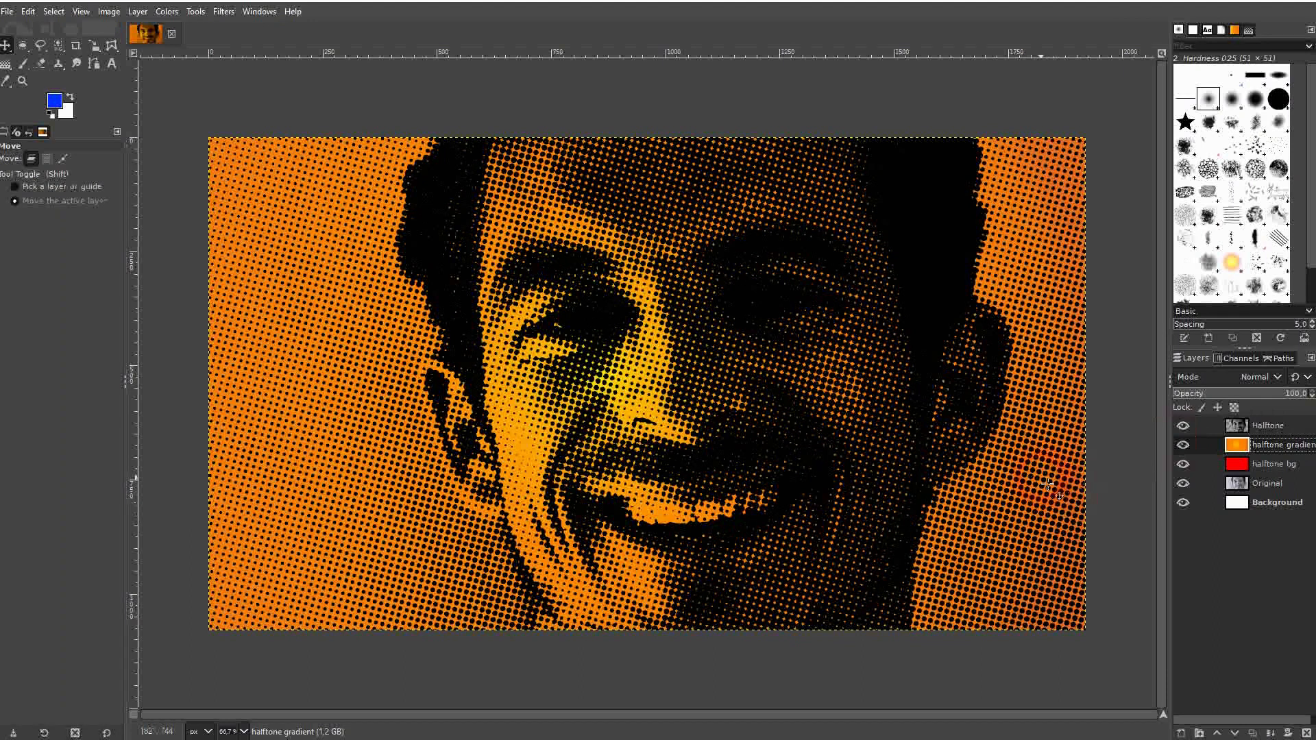